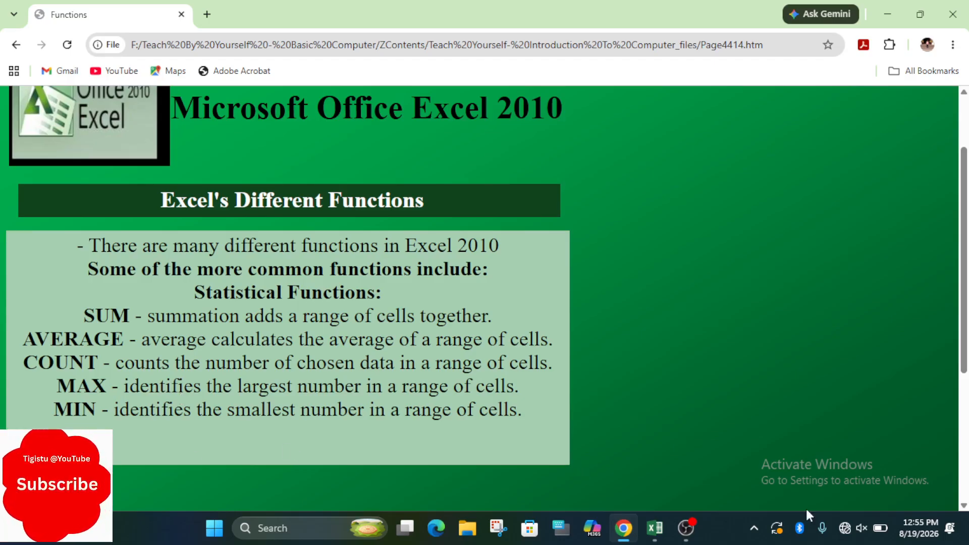
Step: Go to the next lesson page and read the date and time functions with the example below them
scroll(964, 495, down, 4)
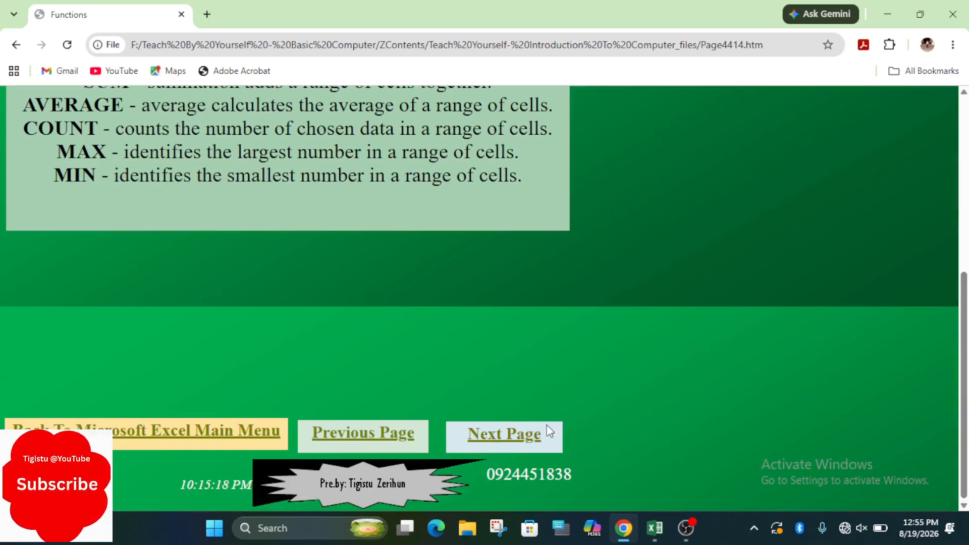
click(512, 434)
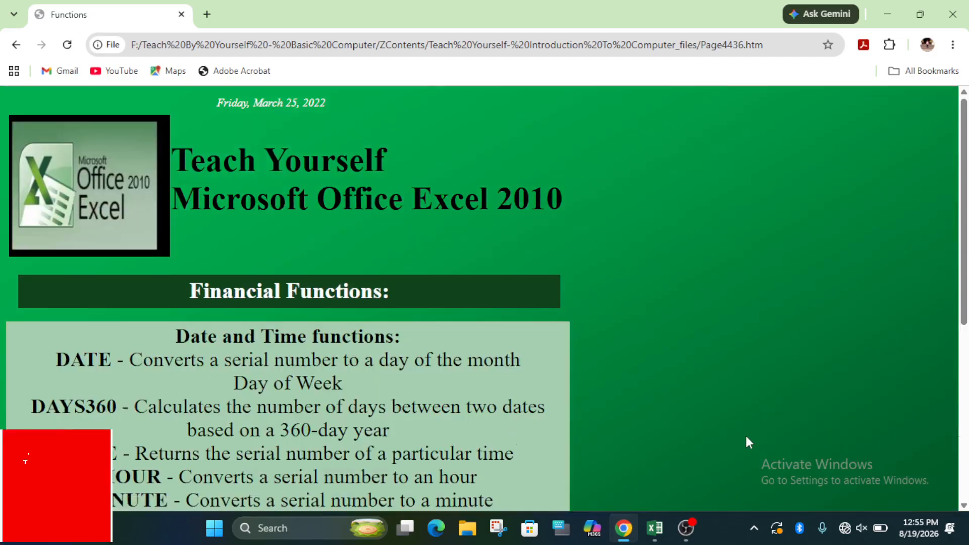
drag(965, 292, 966, 374)
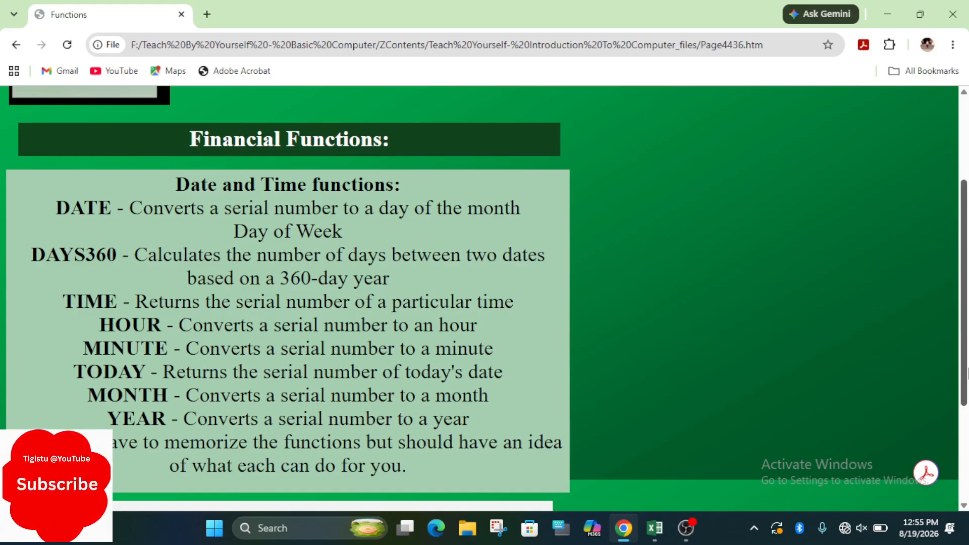
drag(968, 374, 968, 375)
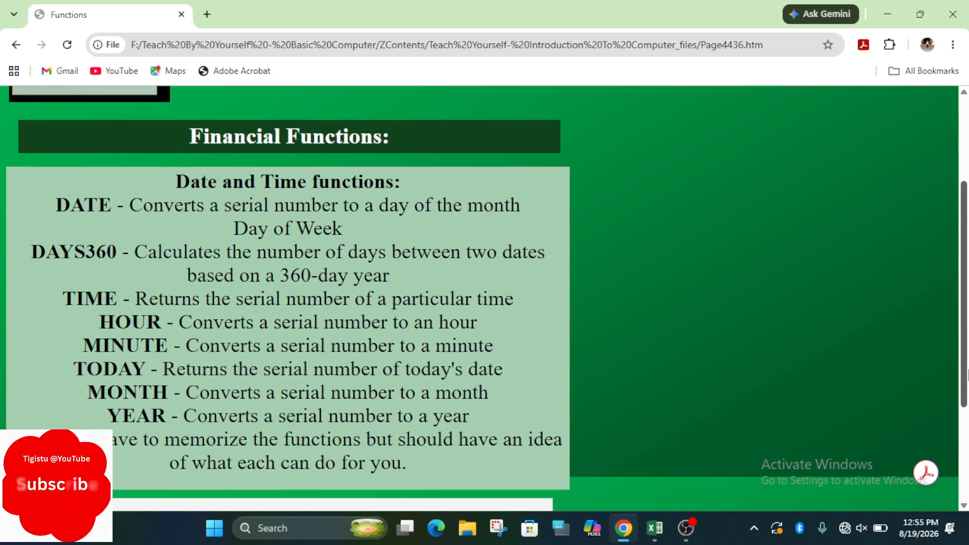
drag(968, 376, 968, 444)
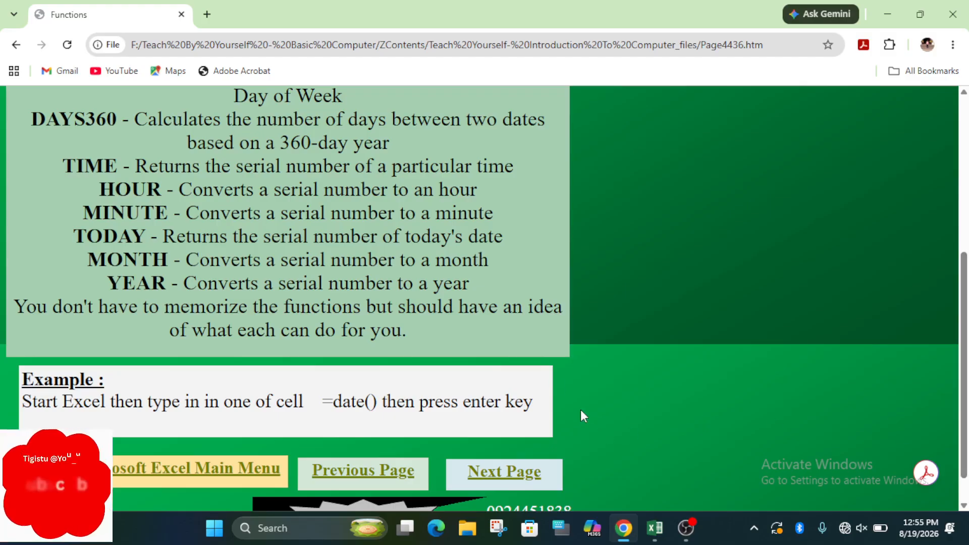
Step: Switch to the Excel workbook and try to enter the formula =date() in cell I8
click(666, 530)
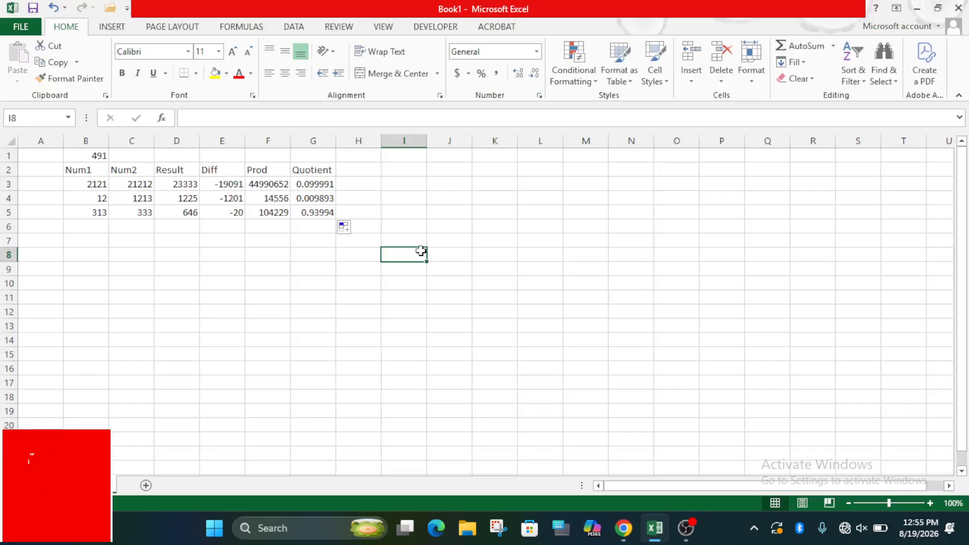
text(=)
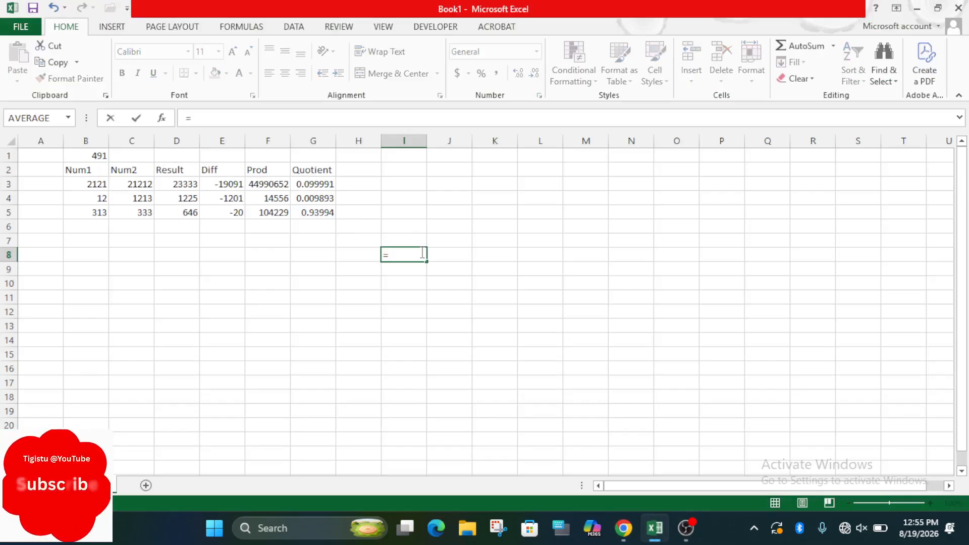
text(date())
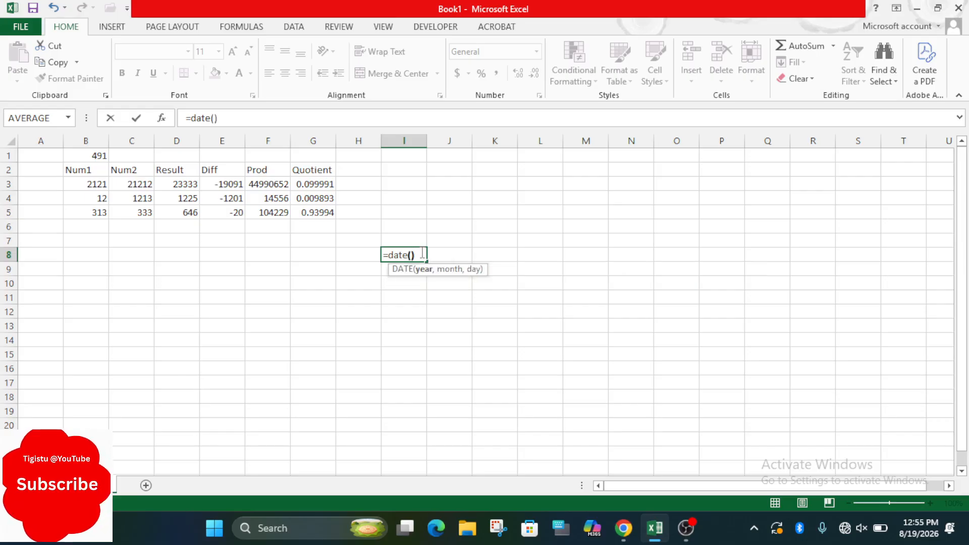
key(Return)
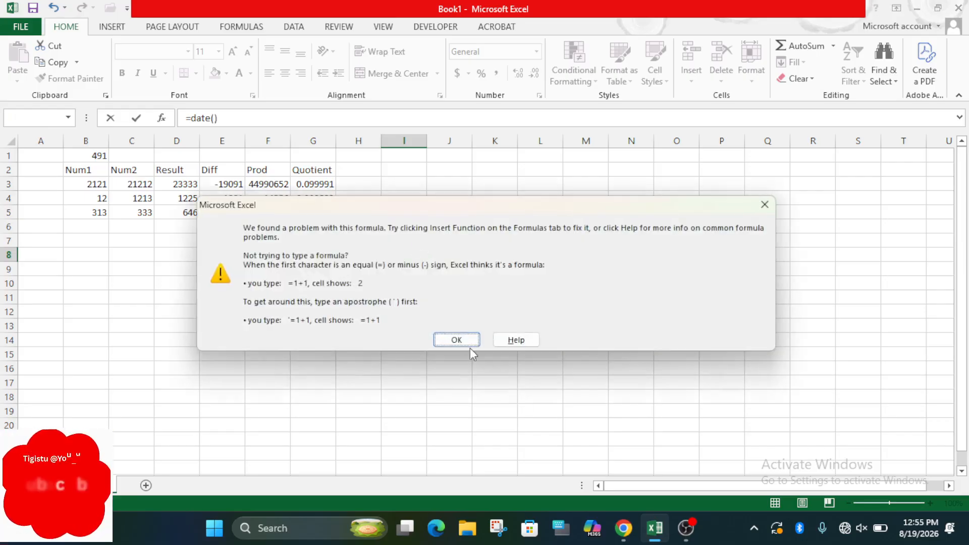
click(457, 341)
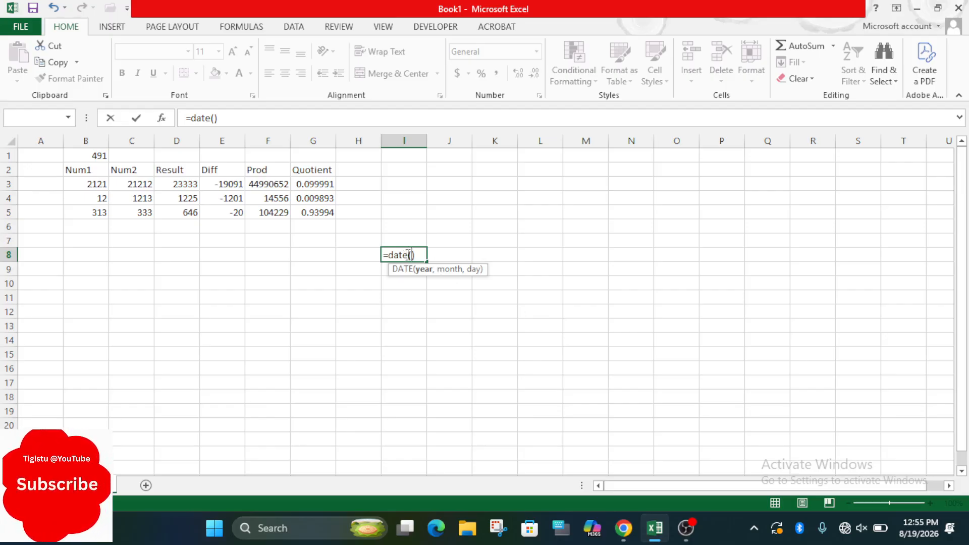
Step: Complete the formula in cell I8 as =date(year,month,day) and widen column I slightly
text(year)
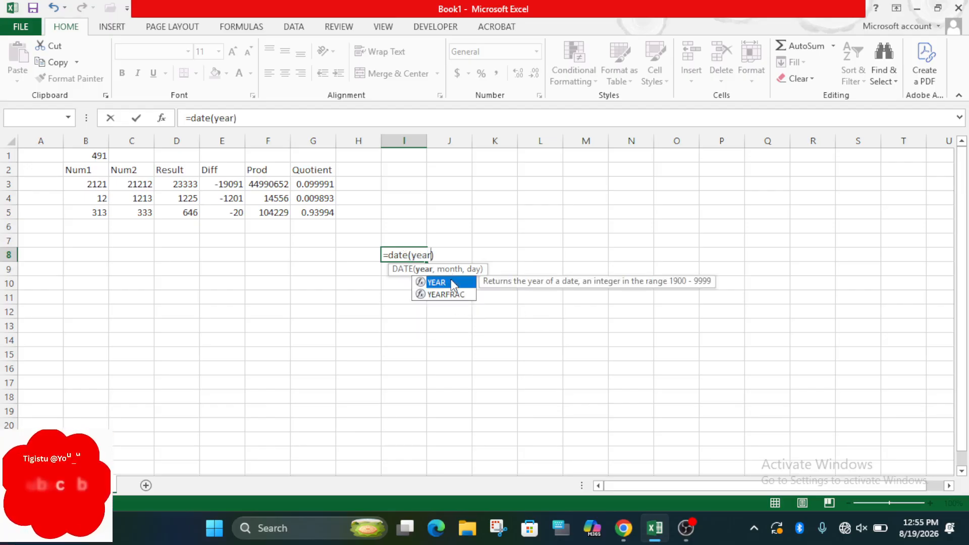
text(,mont)
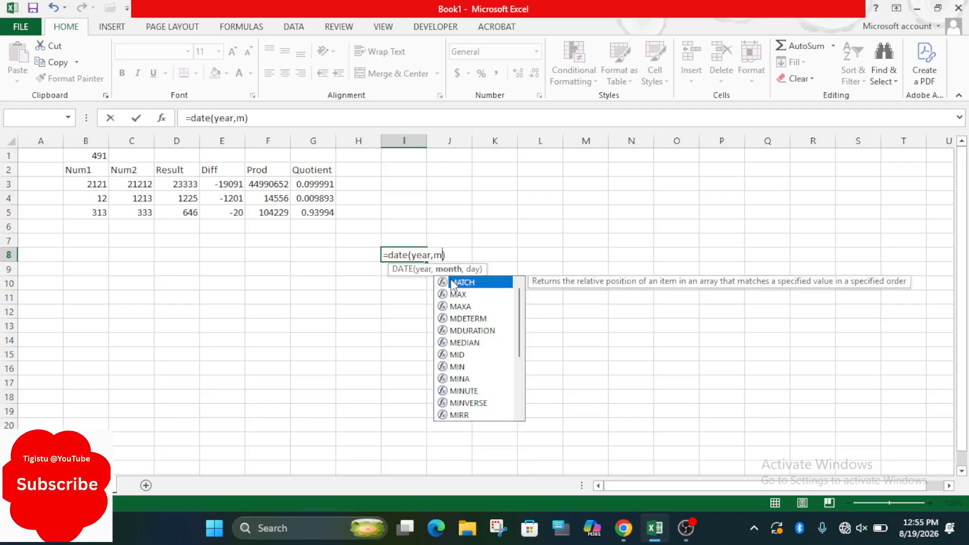
text(h)
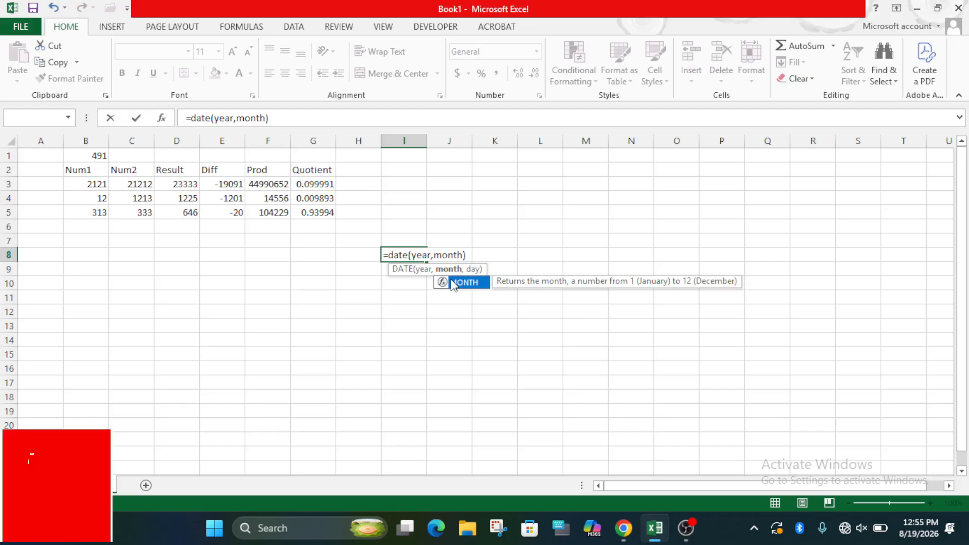
text(,day)
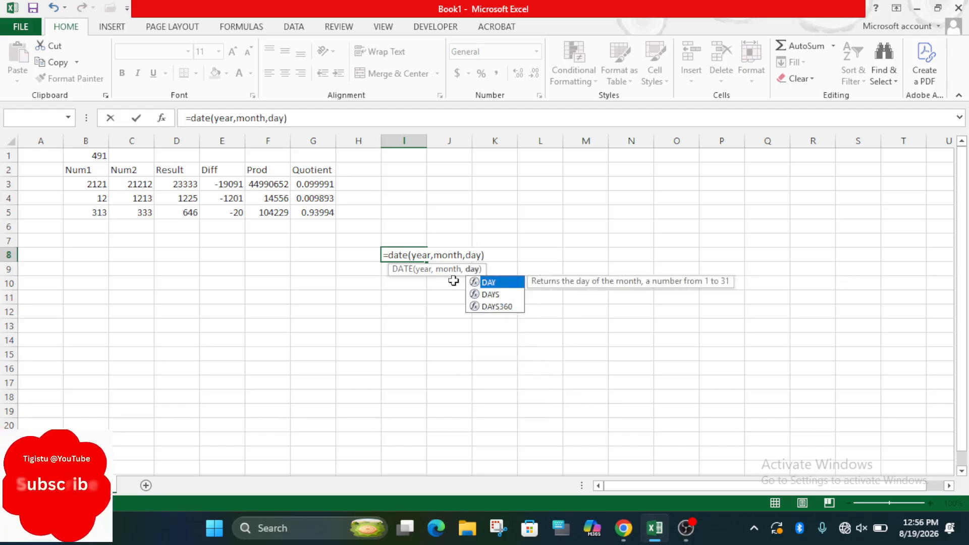
click(137, 118)
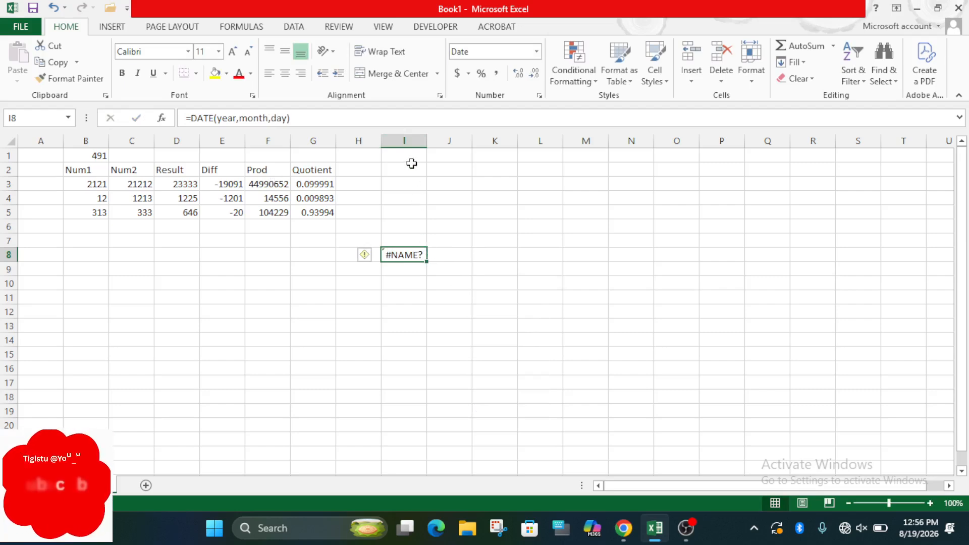
drag(427, 141, 442, 141)
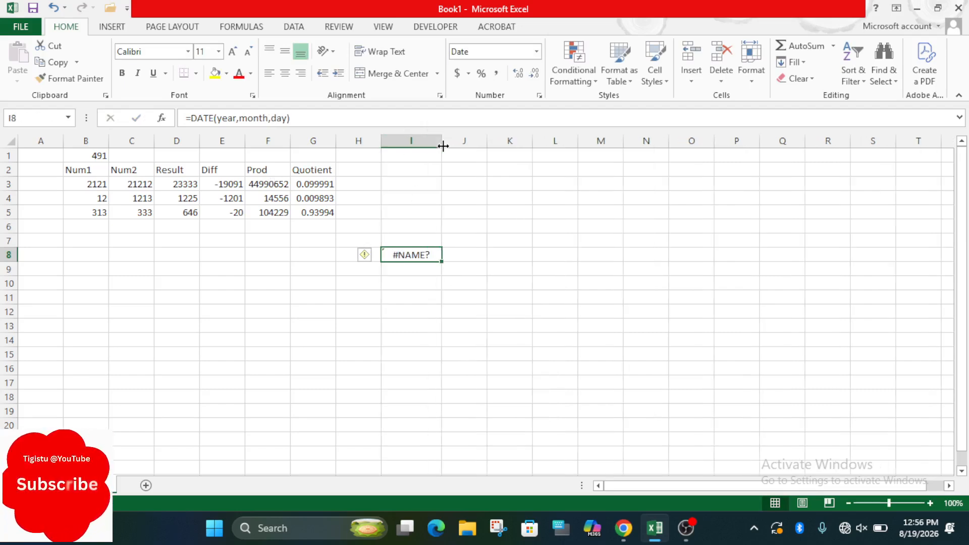
Step: Replace the formula in cell I8 with =day(), then give it the argument today so it reads =day(today)
double_click(438, 251)
key(BackSpace)
key(BackSpace)
key(BackSpace)
key(BackSpace)
key(BackSpace)
key(BackSpace)
key(BackSpace)
key(BackSpace)
key(BackSpace)
key(BackSpace)
key(BackSpace)
key(BackSpace)
key(BackSpace)
key(BackSpace)
key(BackSpace)
key(BackSpace)
key(BackSpace)
key(BackSpace)
key(BackSpace)
key(BackSpace)
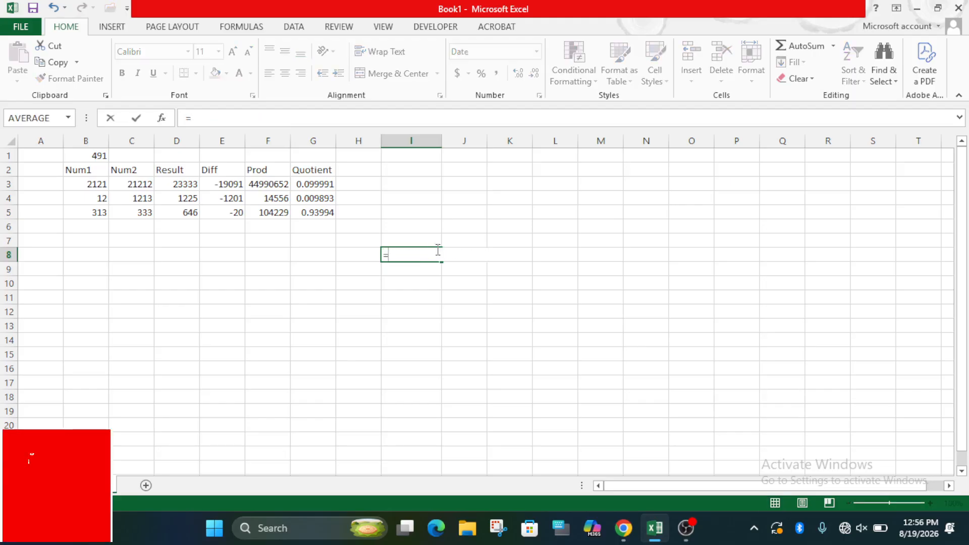
text(day())
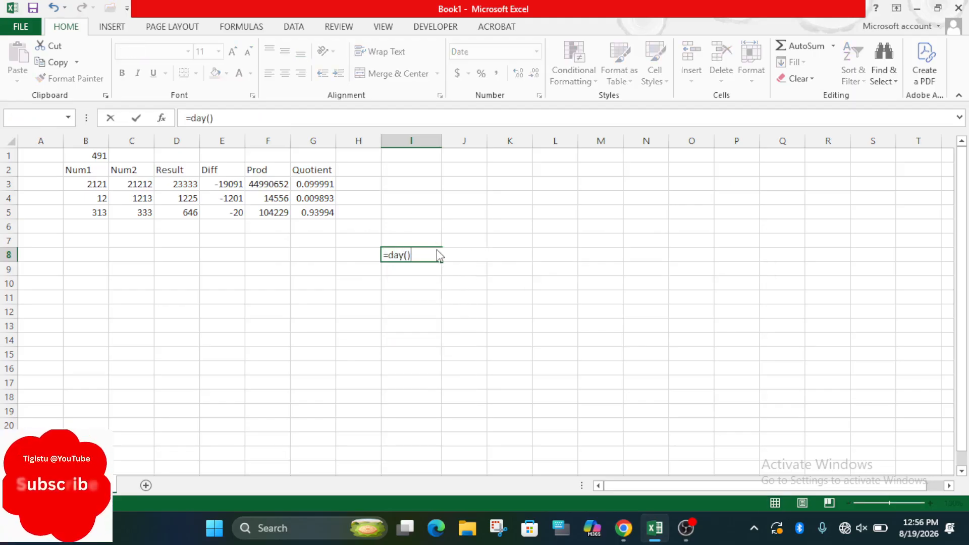
key(Return)
click(459, 337)
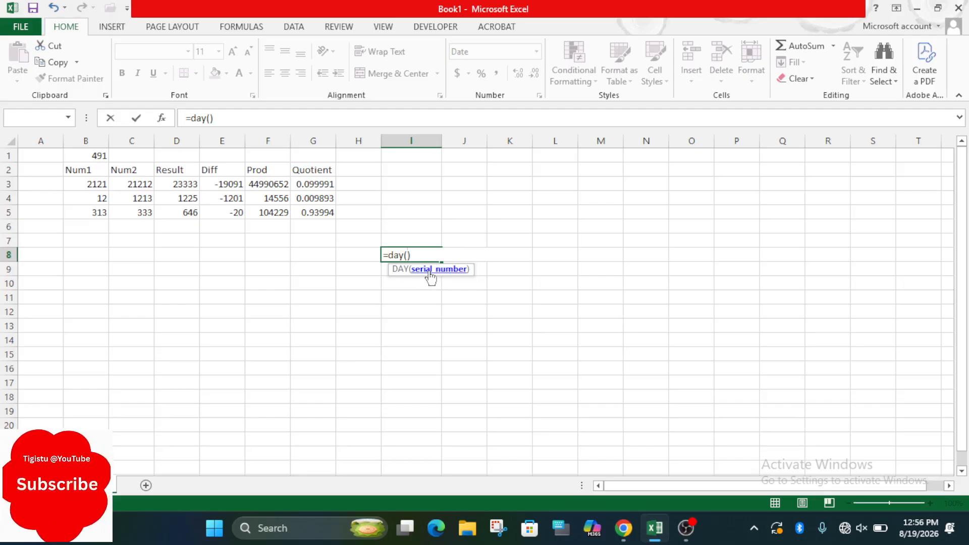
text(today)
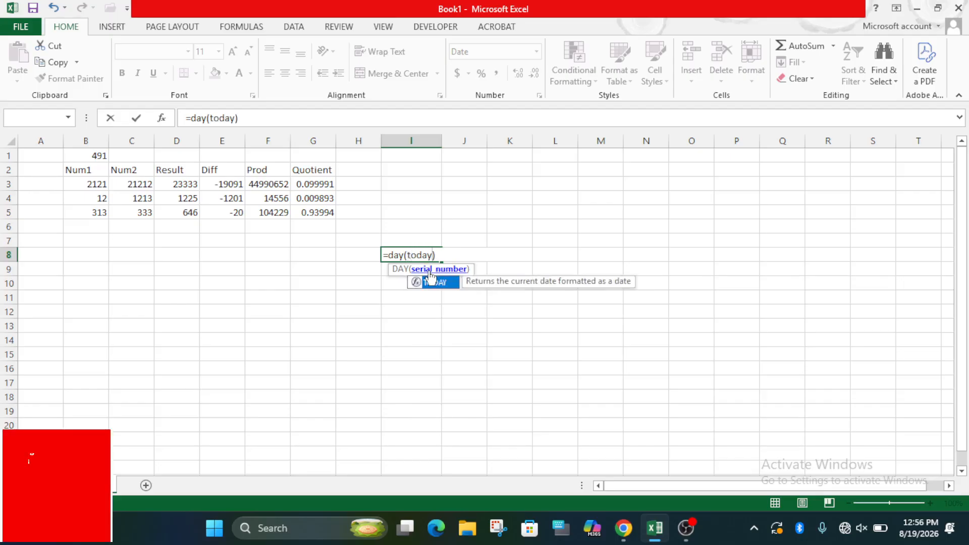
click(137, 118)
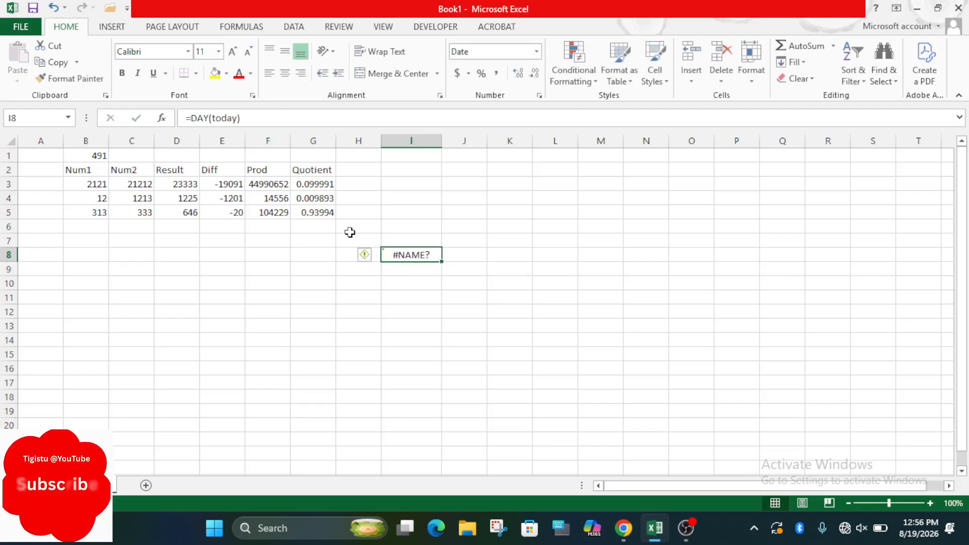
click(634, 531)
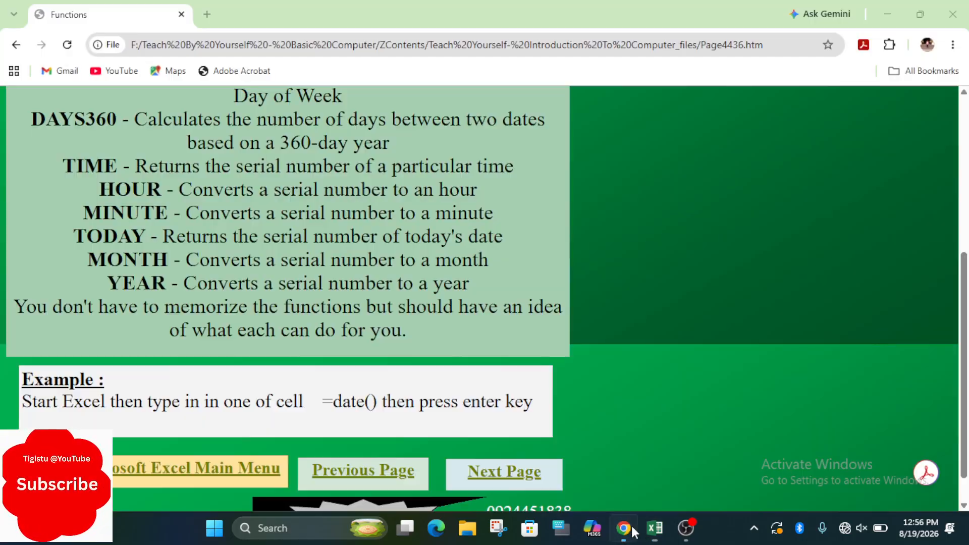
click(693, 534)
click(688, 530)
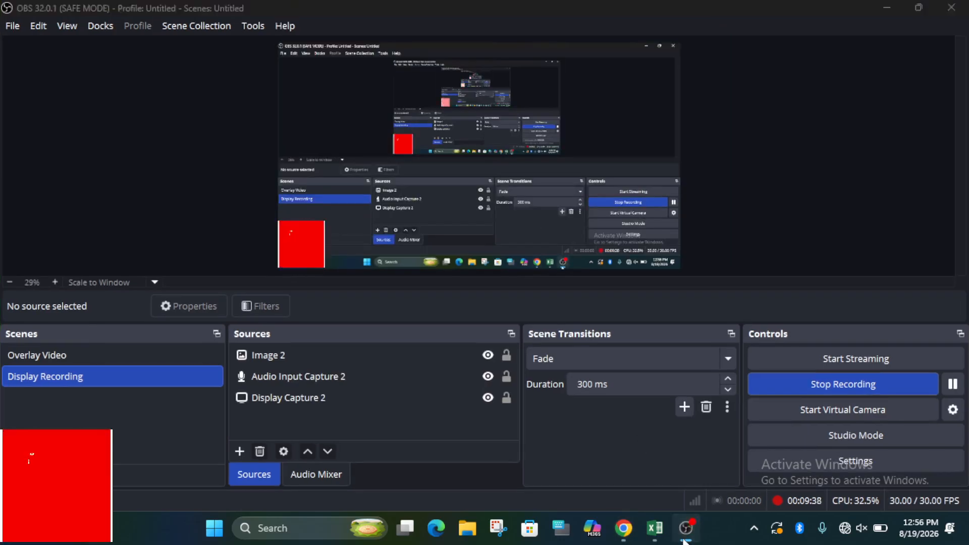
click(656, 529)
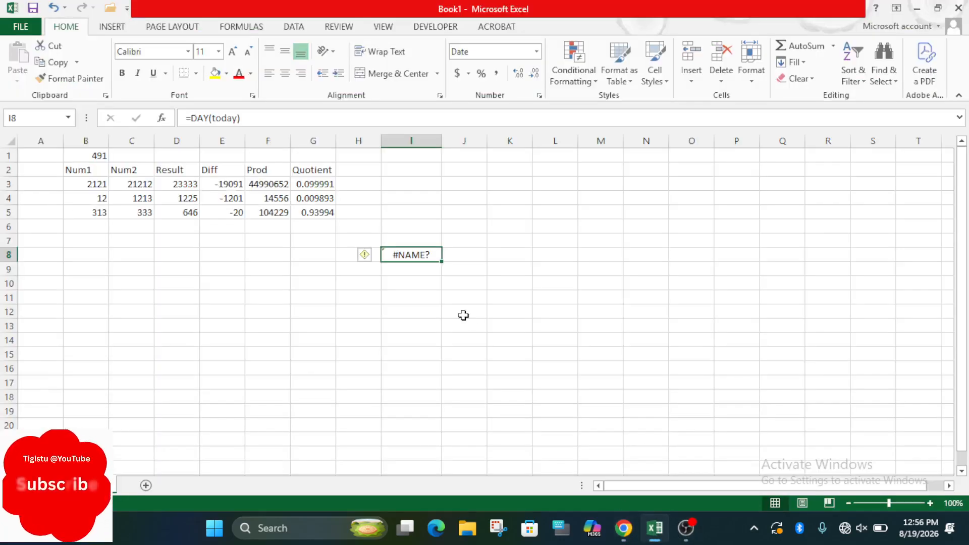
double_click(424, 261)
text(=)
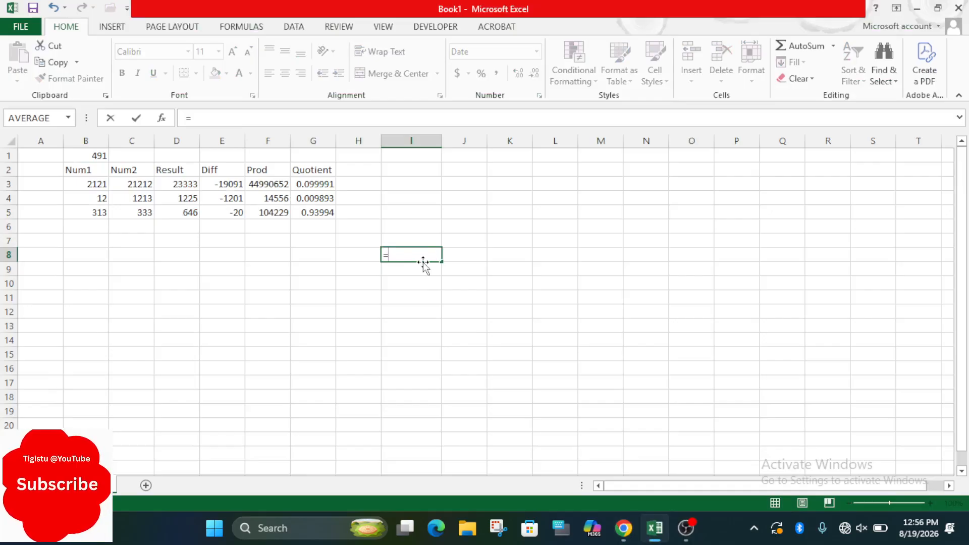
text(date)
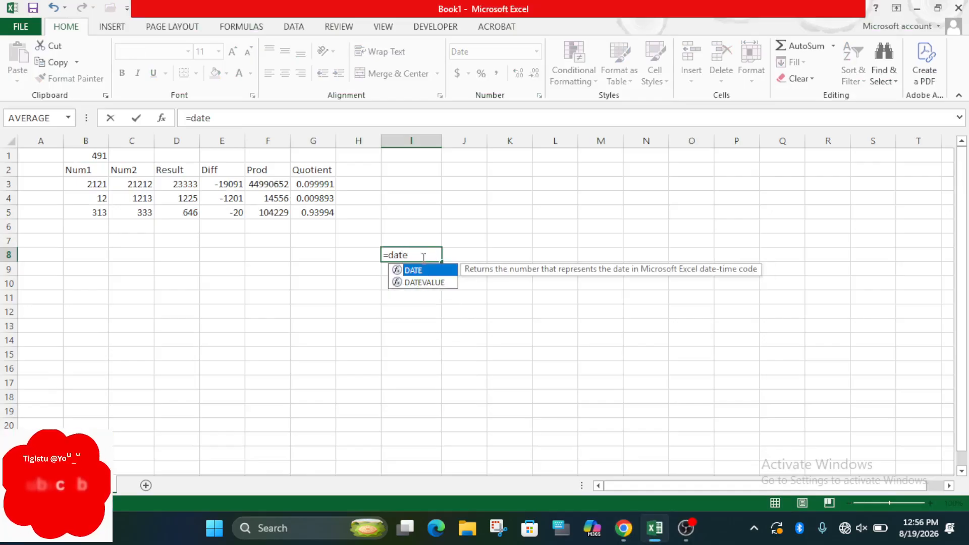
double_click(446, 283)
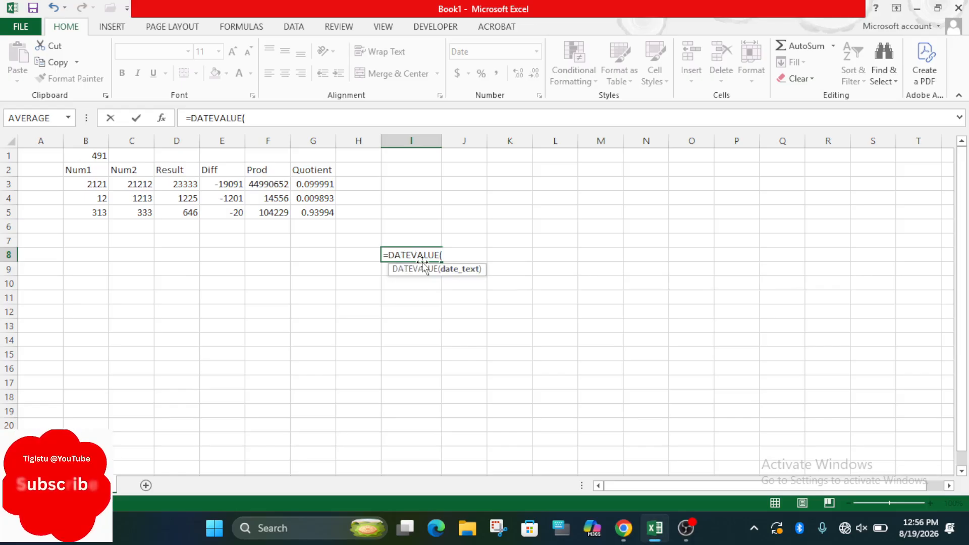
key(BackSpace)
key(BackSpace)
key(BackSpace)
key(BackSpace)
key(BackSpace)
key(BackSpace)
key(BackSpace)
key(BackSpace)
key(BackSpace)
key(BackSpace)
key(BackSpace)
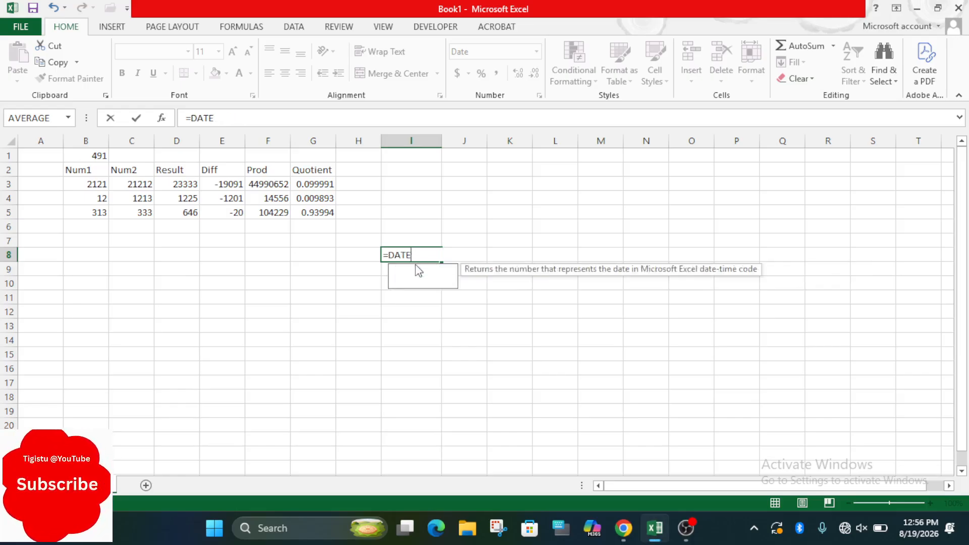
Step: Enter the formula =today() in cell I8
text(=)
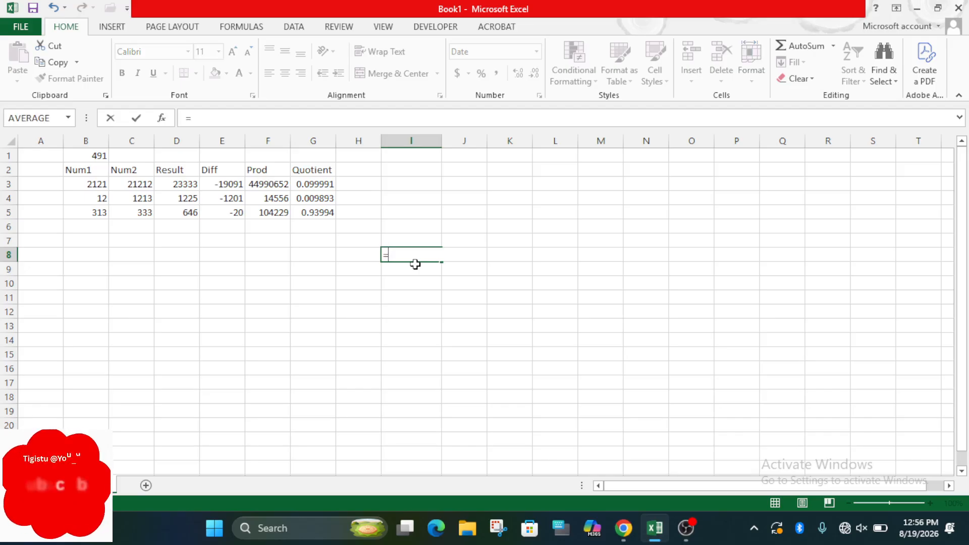
text(today)
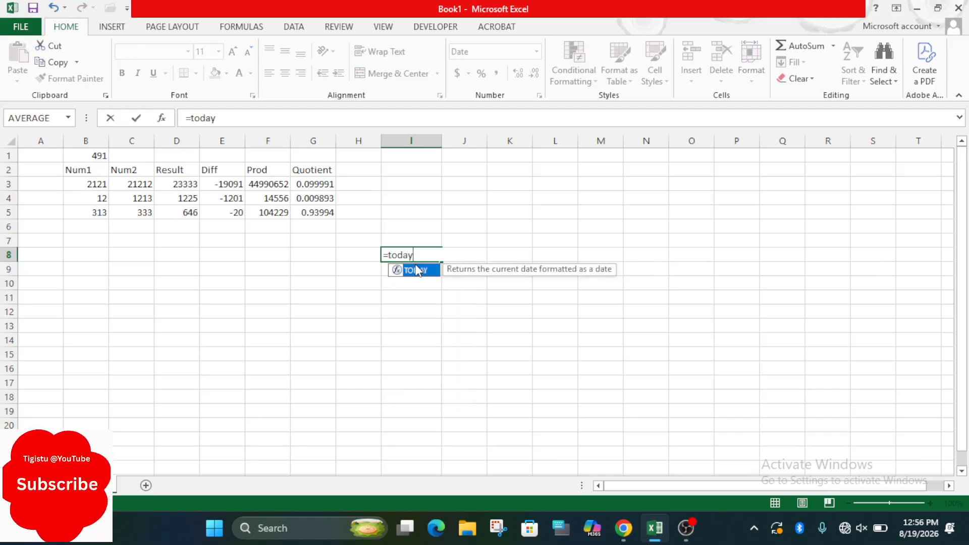
text(())
key(Return)
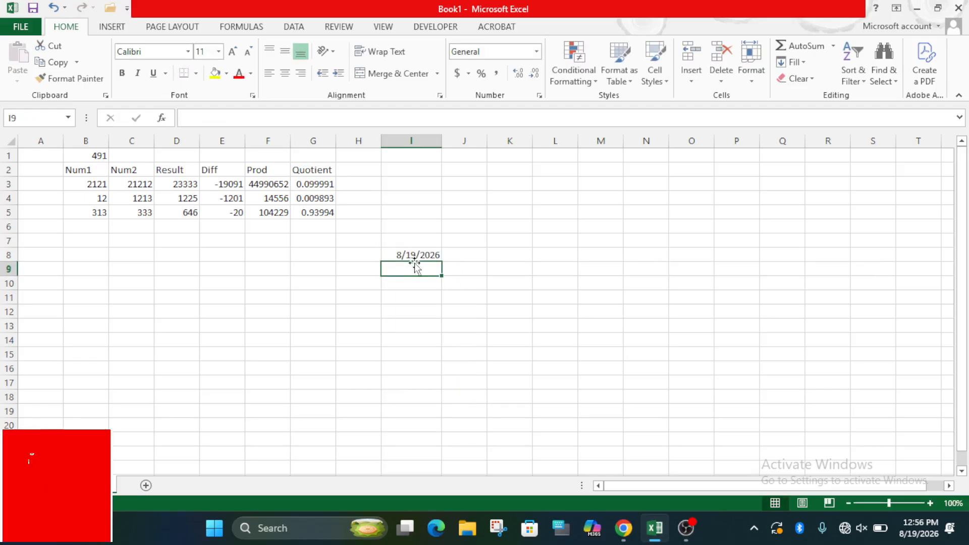
Step: Open the TODAY formula in cell I8 for editing and try month as its argument
click(419, 257)
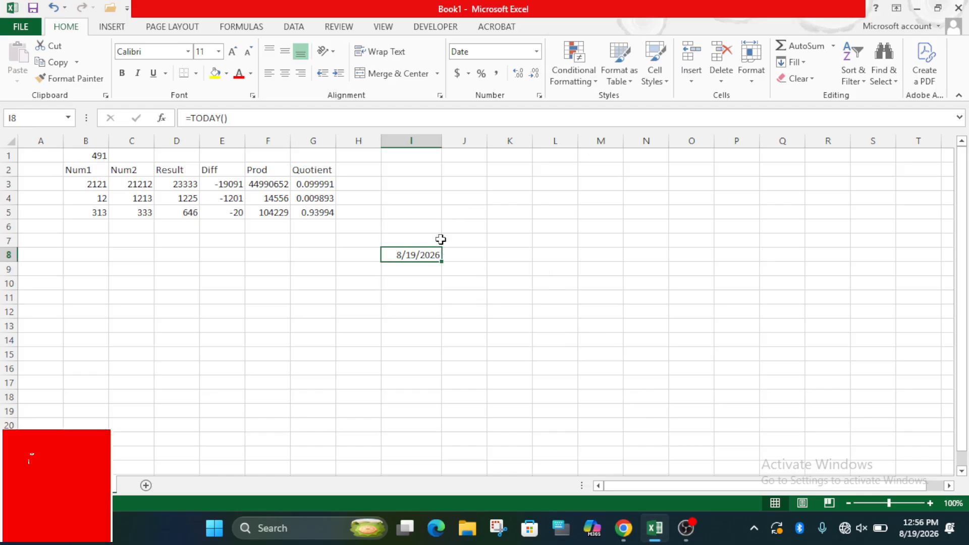
double_click(424, 255)
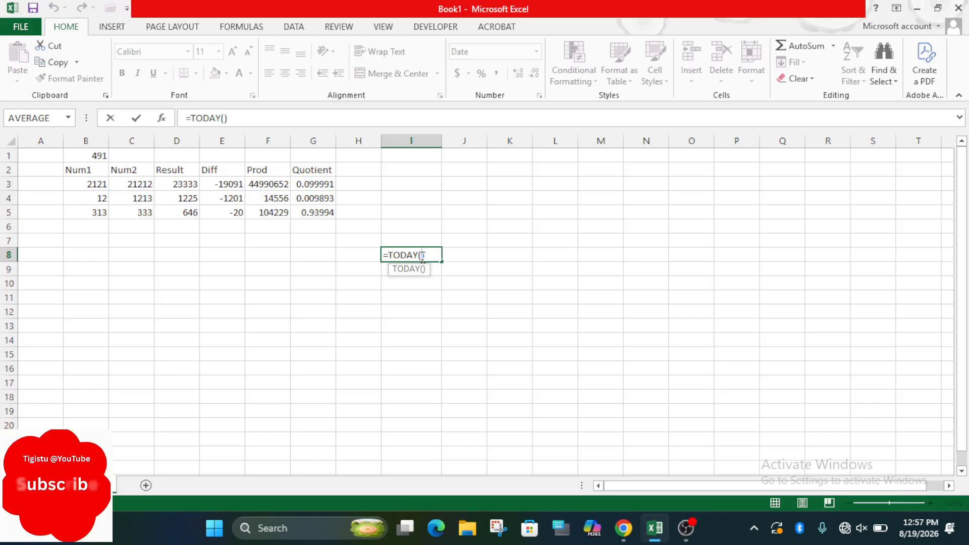
text(mont)
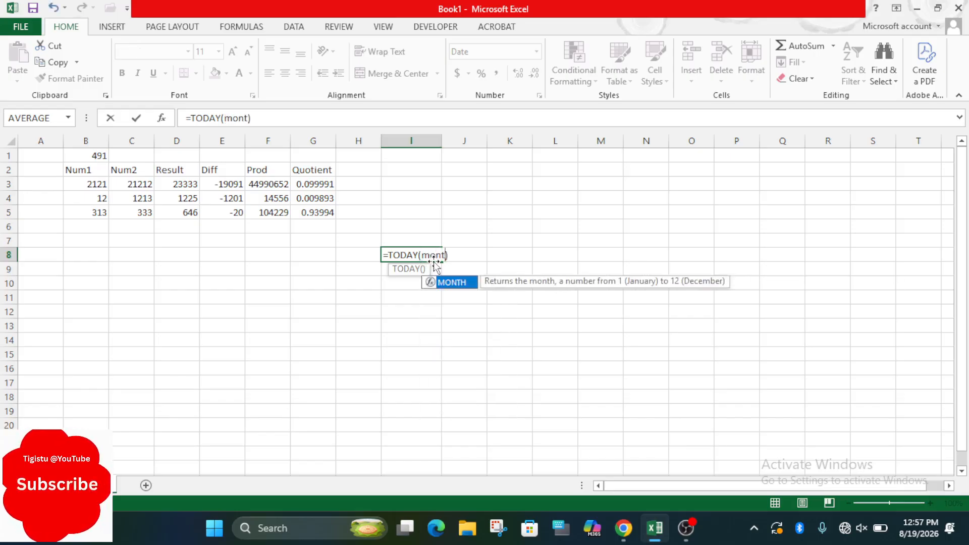
text(h)
key(BackSpace)
key(BackSpace)
key(BackSpace)
key(BackSpace)
key(BackSpace)
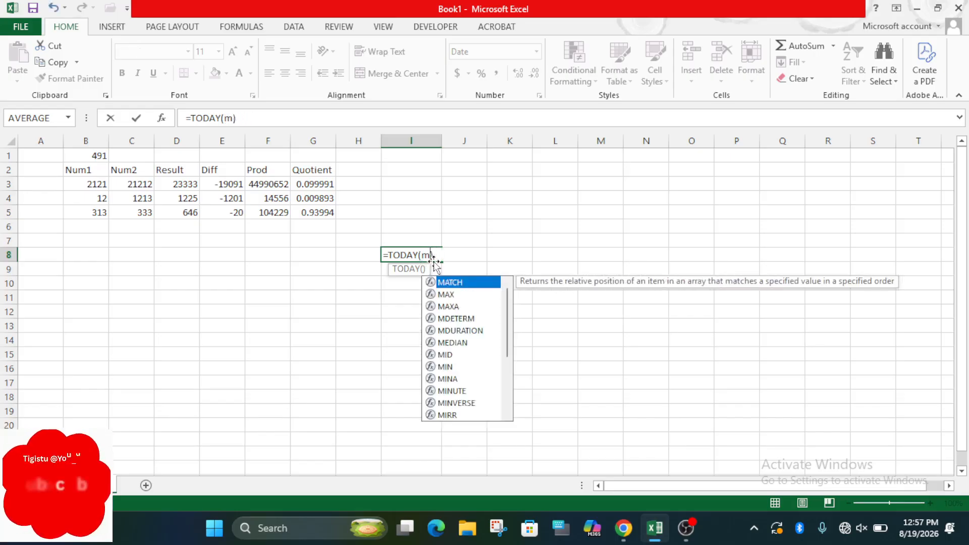
Step: Try to enter the arguments yay,month,date in cell I8 so the formula reads =TODAY(yay,month,date)
text(yay)
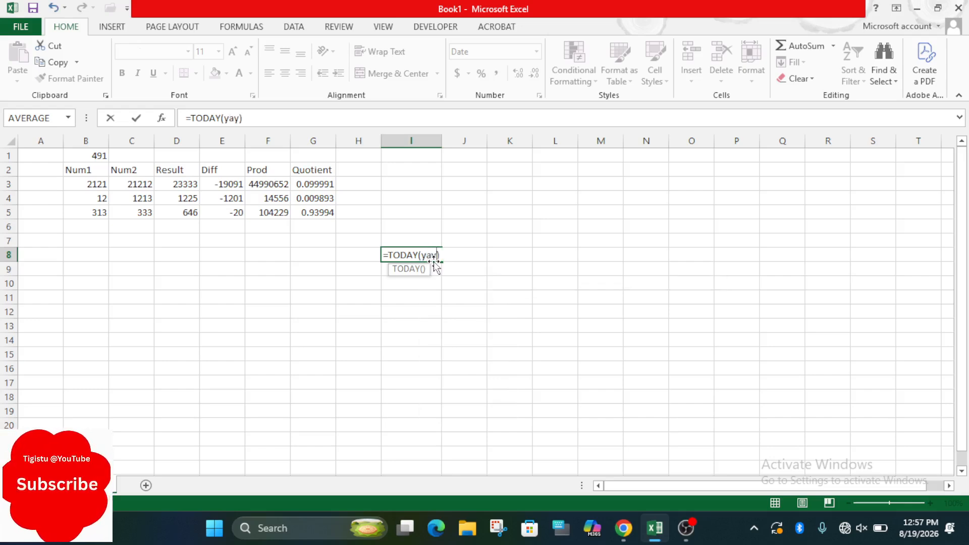
text(,month)
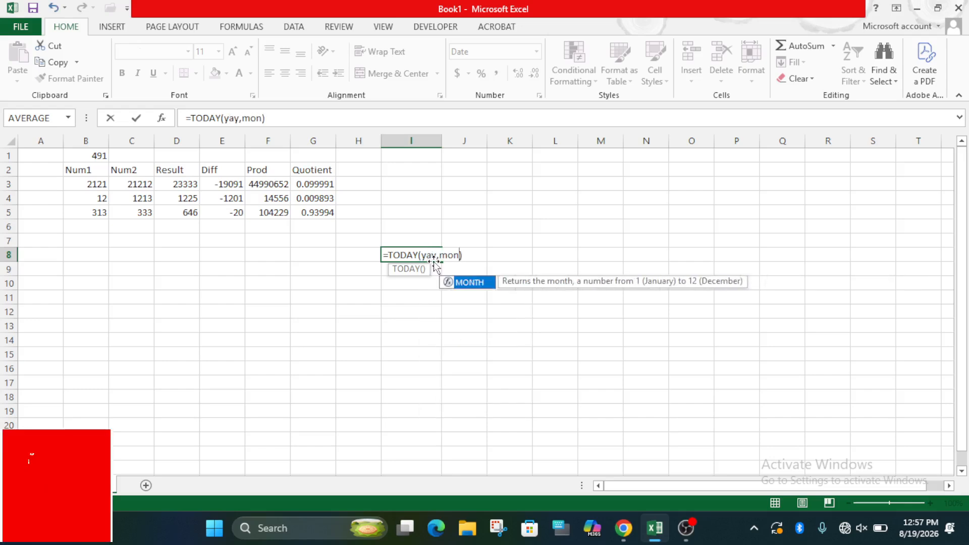
text(,)
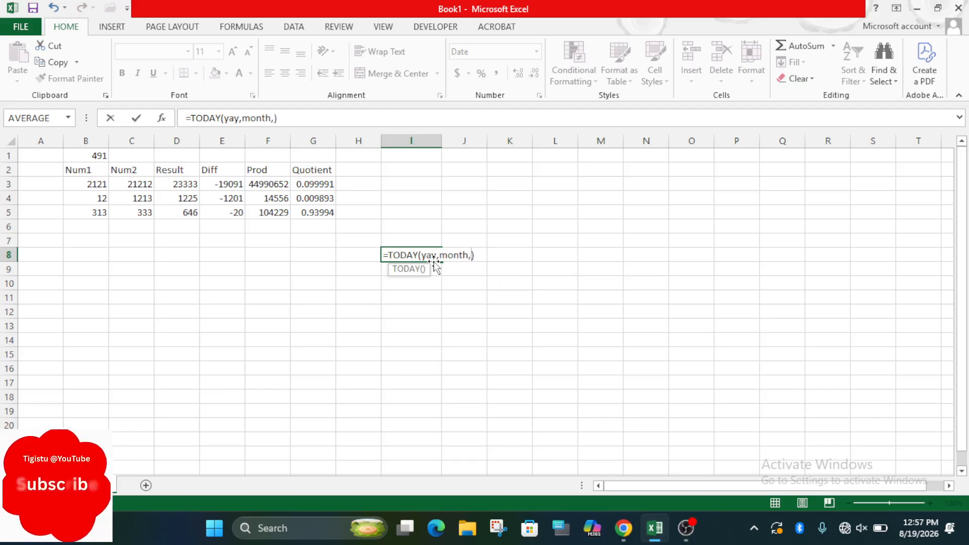
text(f)
key(BackSpace)
text(date)
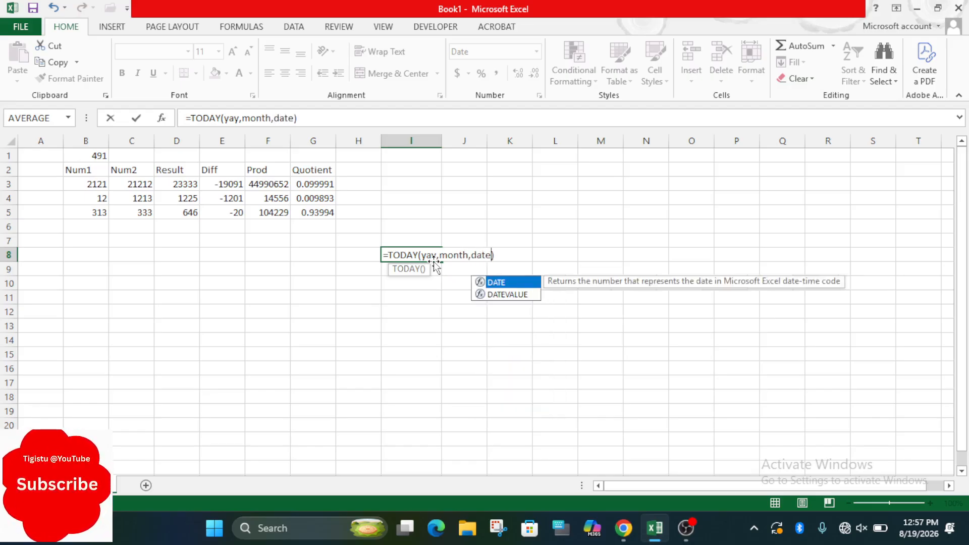
click(503, 255)
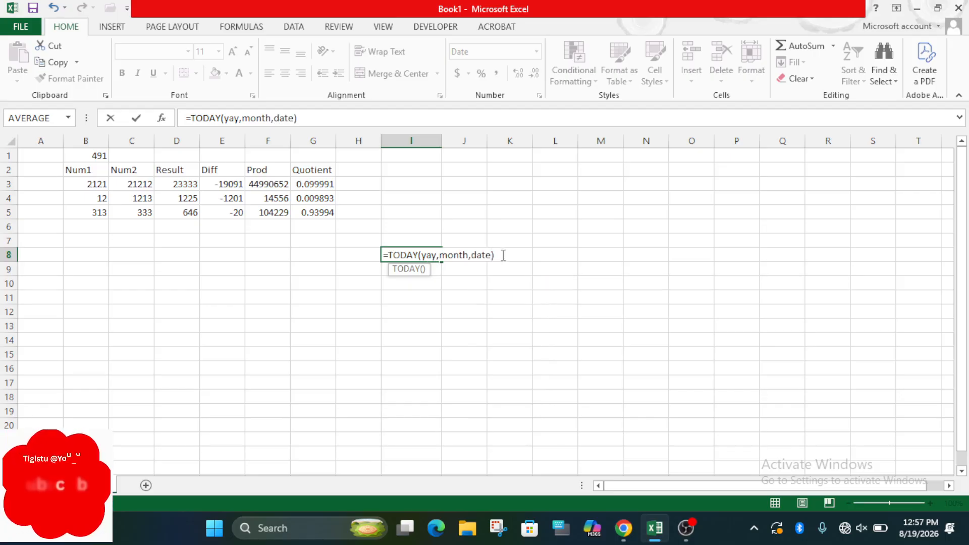
key(Return)
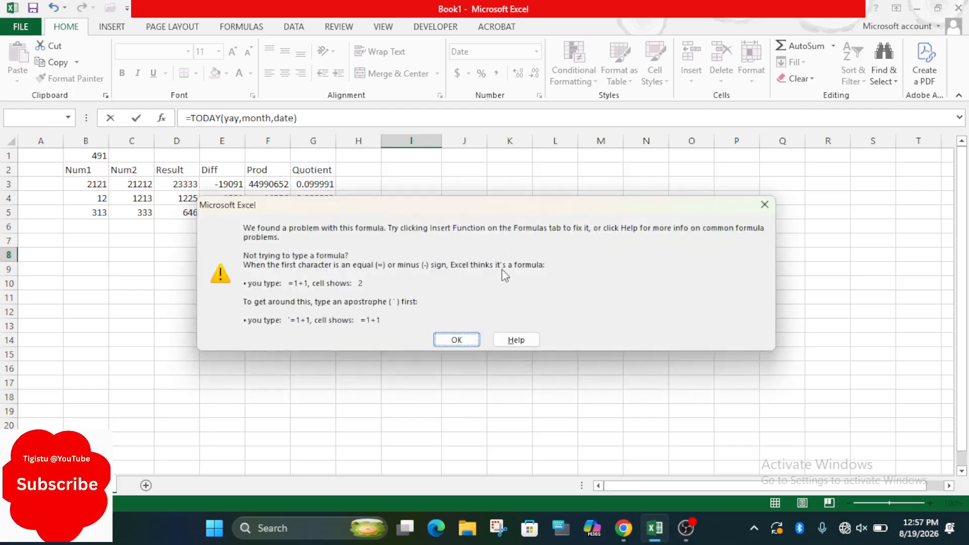
click(470, 348)
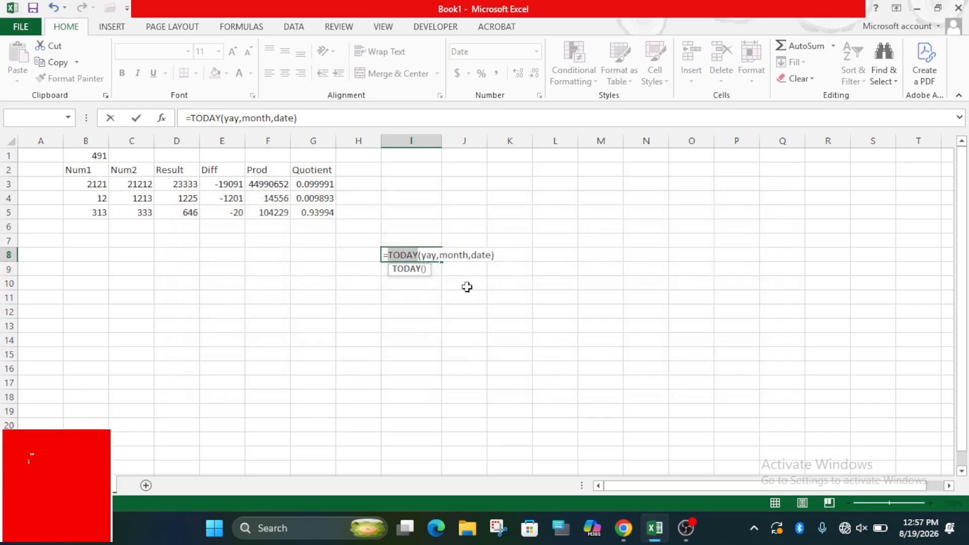
Step: Try to correct the first argument to year so cell I8 reads =TODAY(year,month,date), and abandon the edit
click(429, 259)
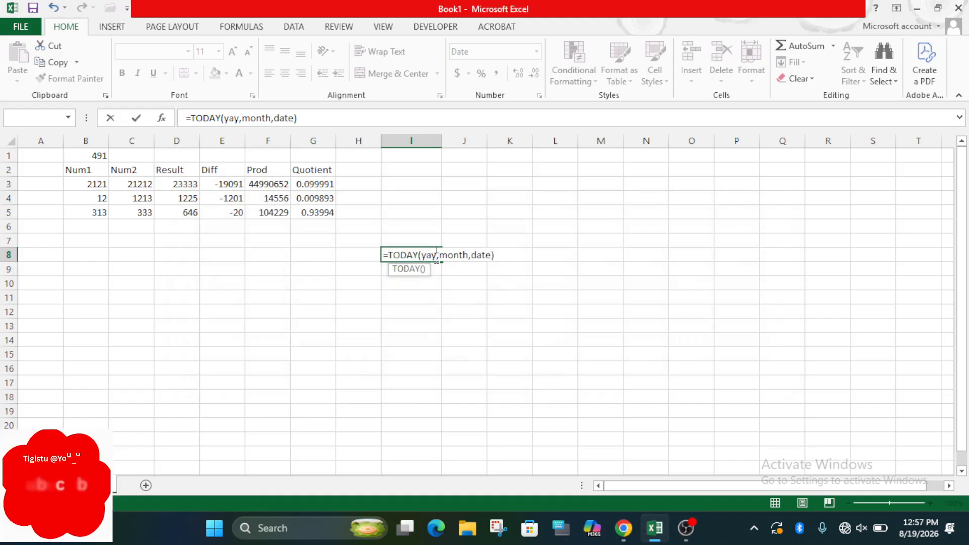
key(BackSpace)
key(BackSpace)
key(BackSpace)
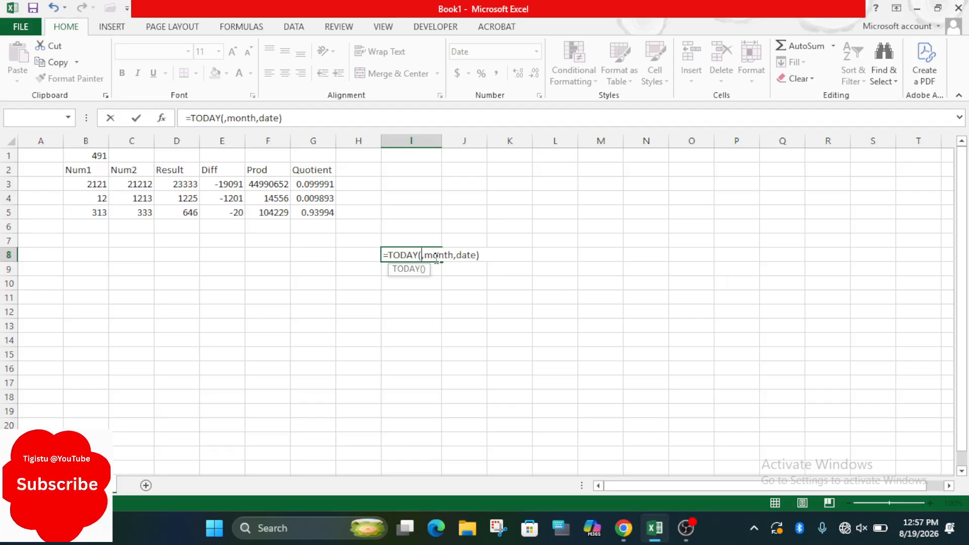
text(year)
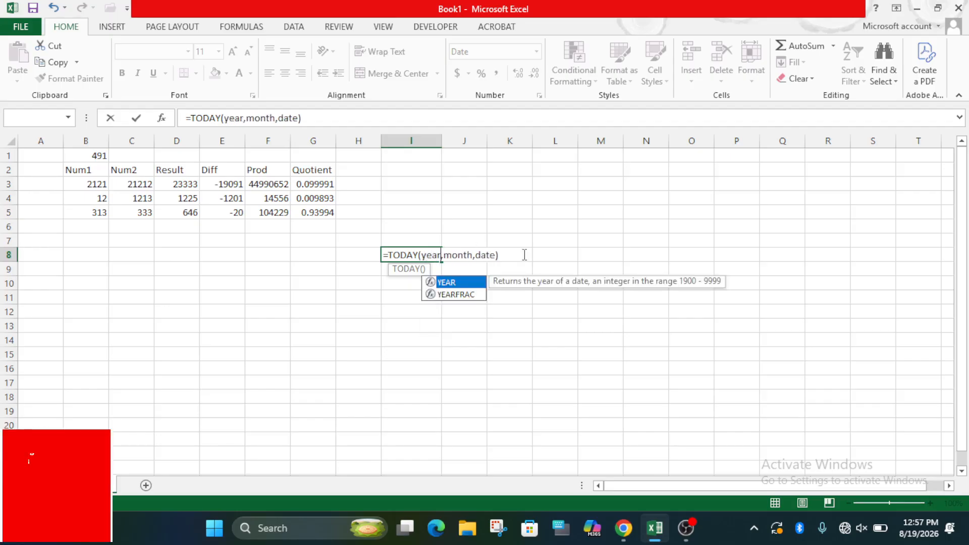
key(Return)
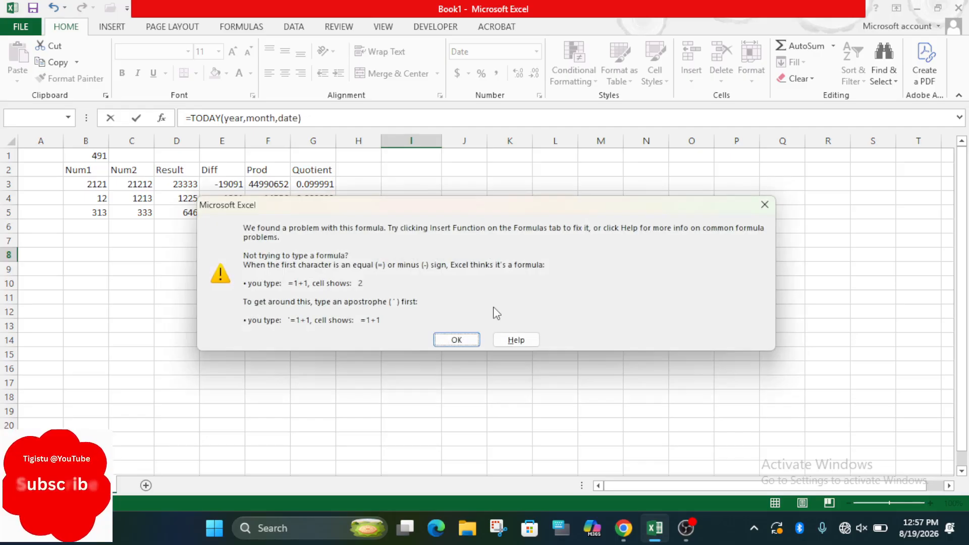
click(457, 341)
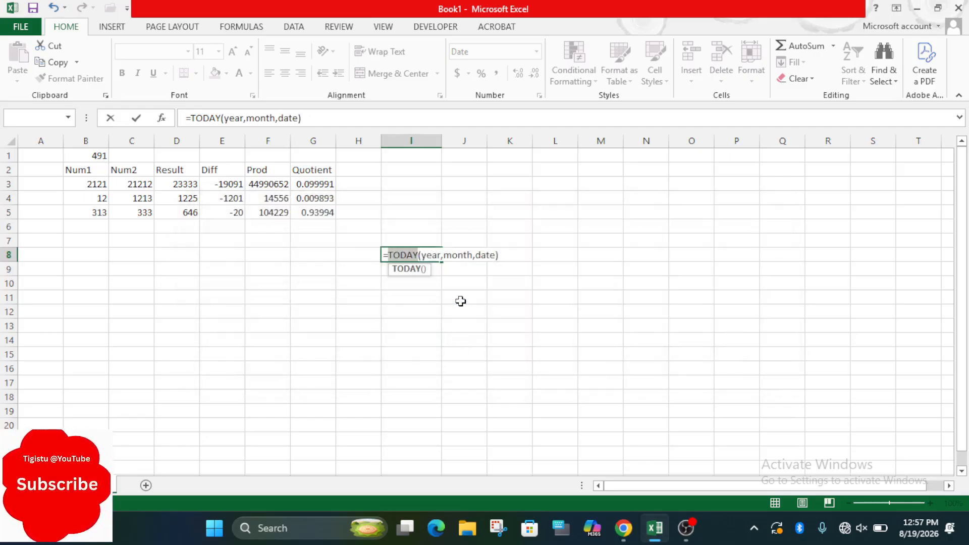
click(460, 298)
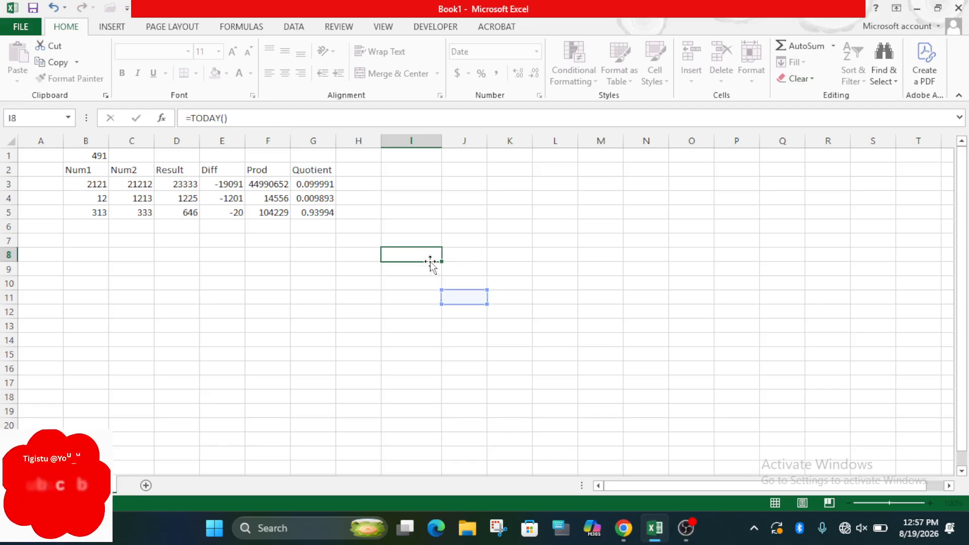
key(Return)
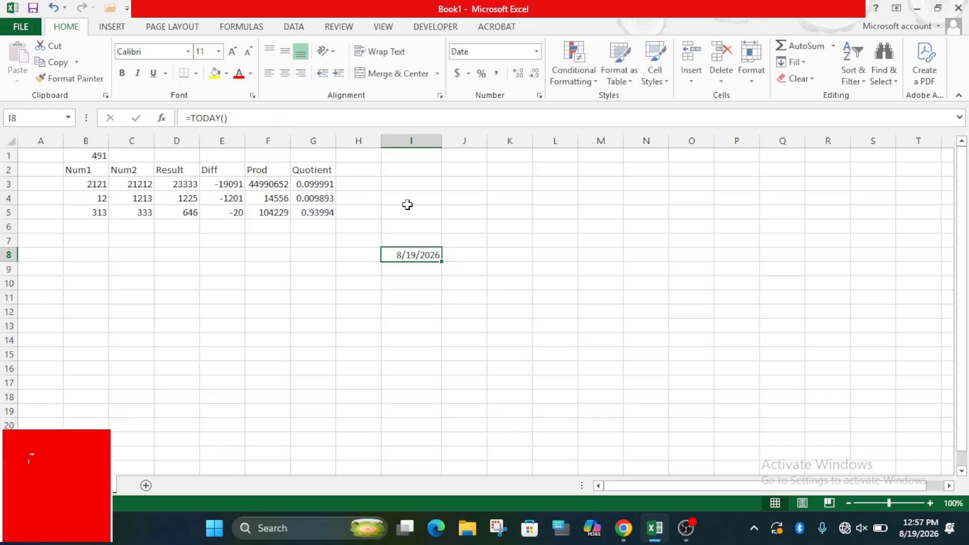
Step: Switch to the lesson in Chrome and read through the pages on AutoSum, editing a function and summing two arguments
click(624, 536)
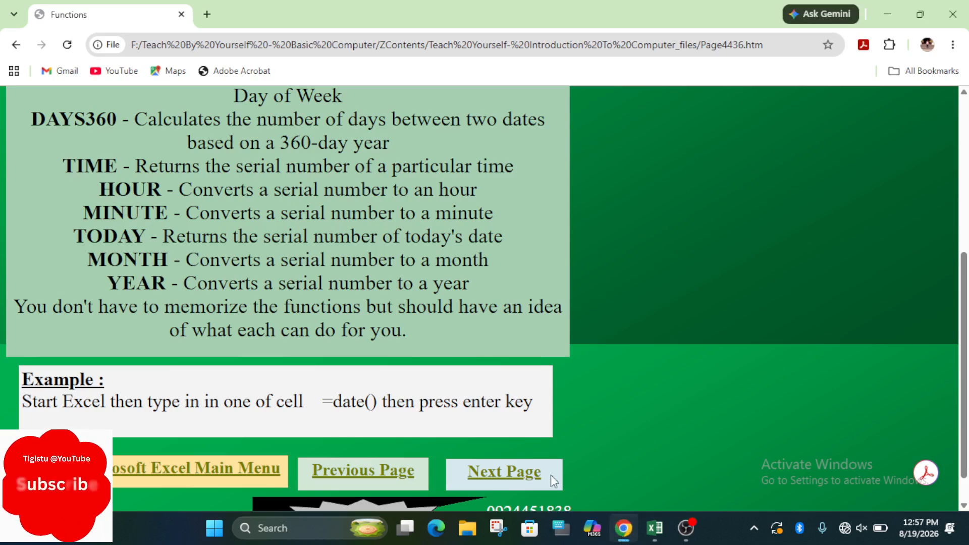
click(536, 470)
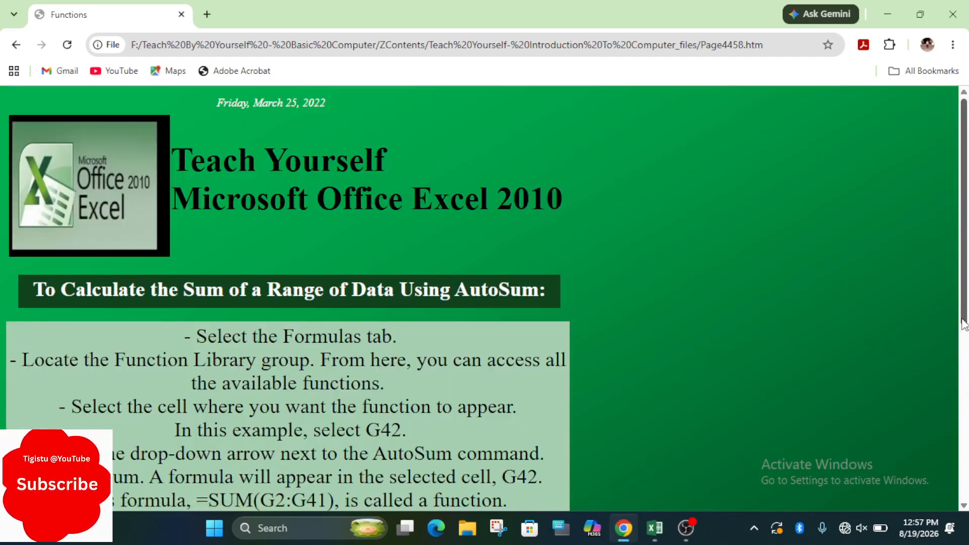
drag(965, 323, 965, 497)
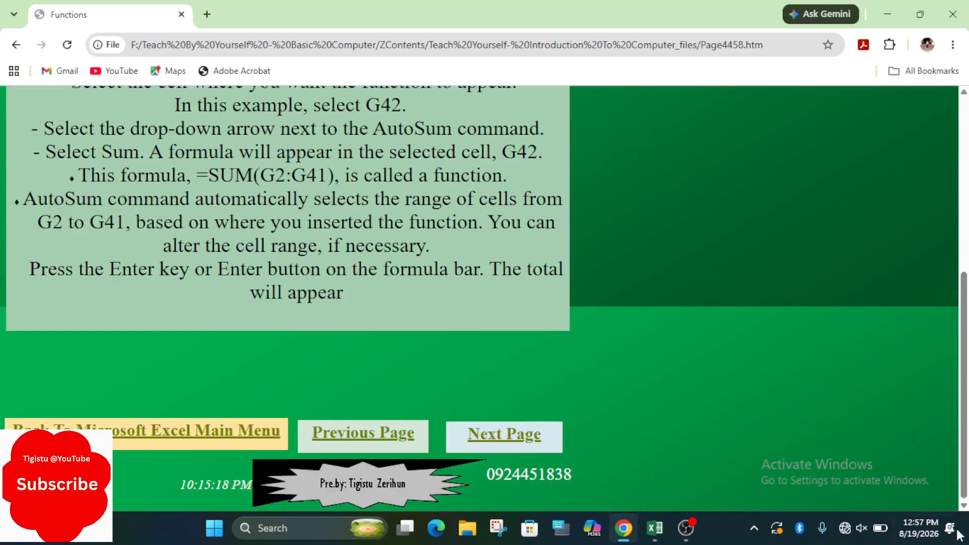
click(520, 436)
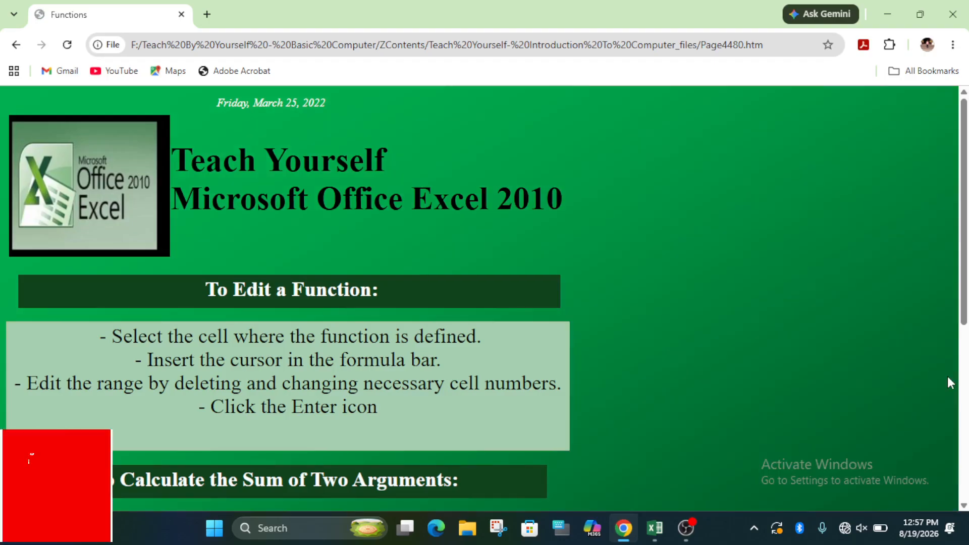
scroll(808, 366, down, 6)
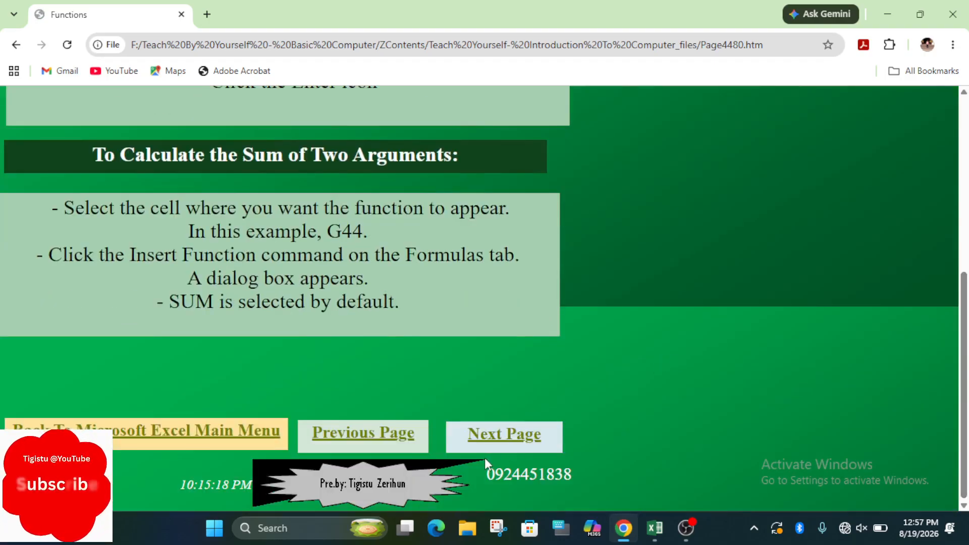
click(500, 437)
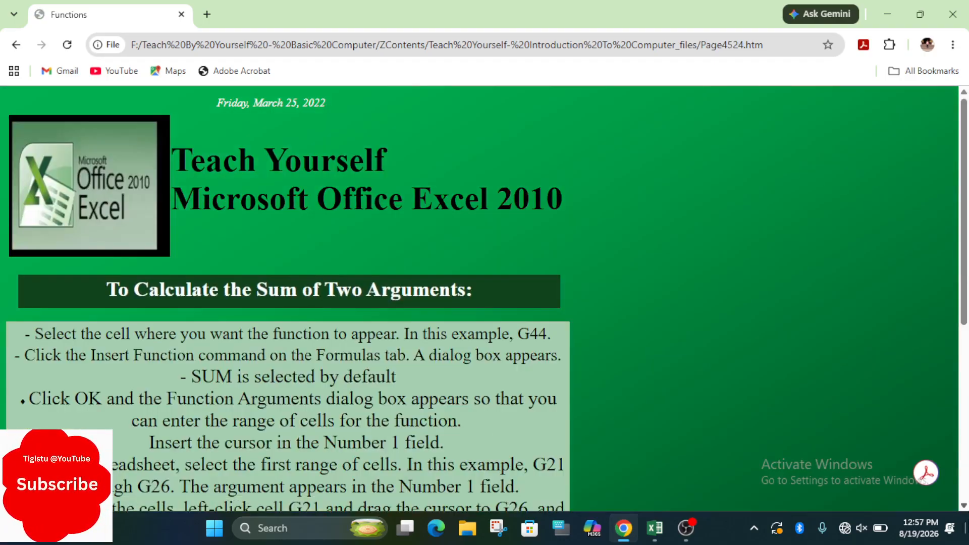
scroll(965, 474, down, 6)
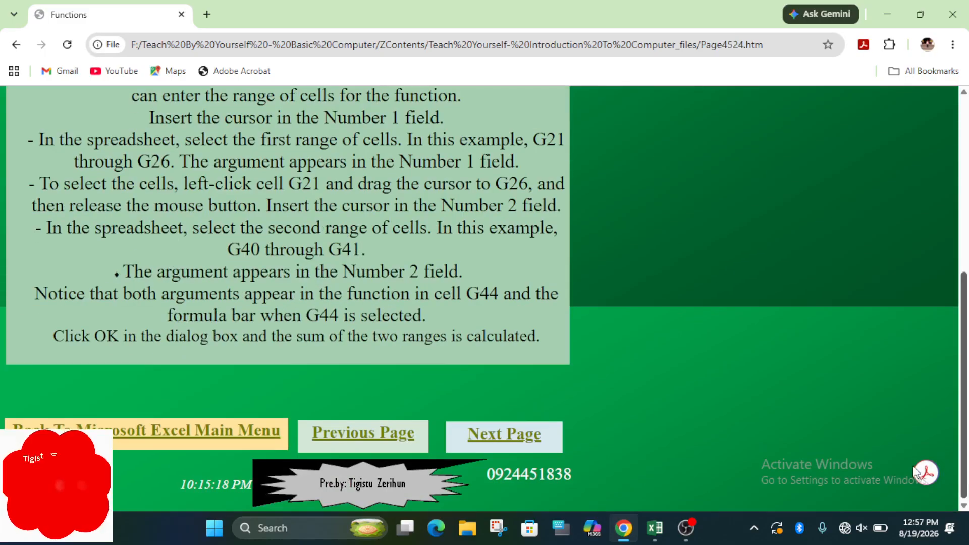
Step: Advance to the lesson pages on calculating the average and the rank of data and read them through
click(541, 434)
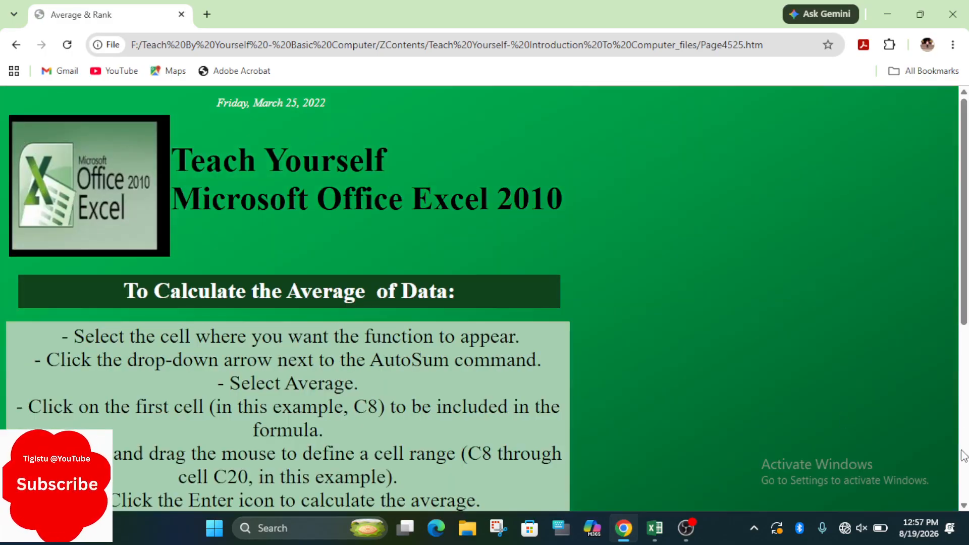
scroll(963, 456, down, 5)
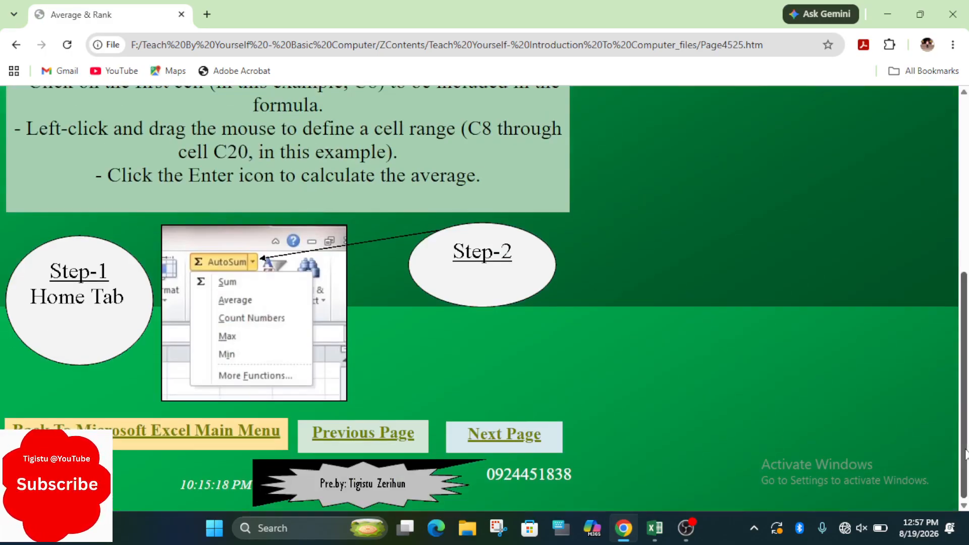
click(508, 427)
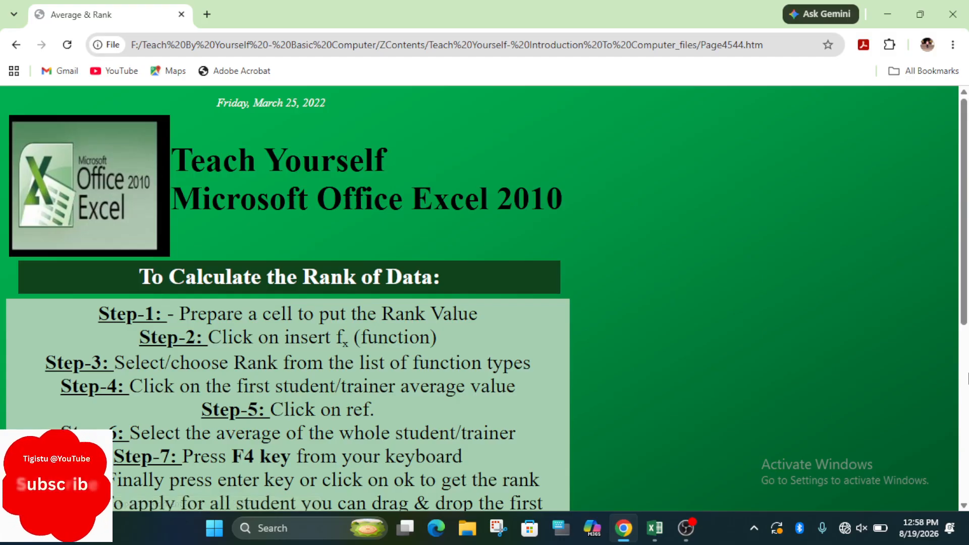
scroll(967, 378, down, 6)
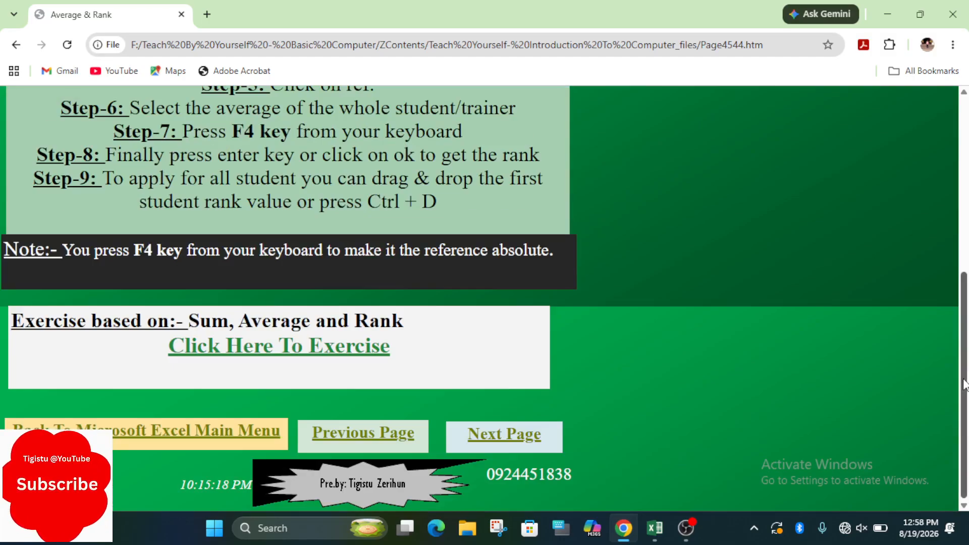
Step: Read the pages on accessing other functions and locating one in Insert Function, and advance to Sorting and Filtering Cells
click(539, 426)
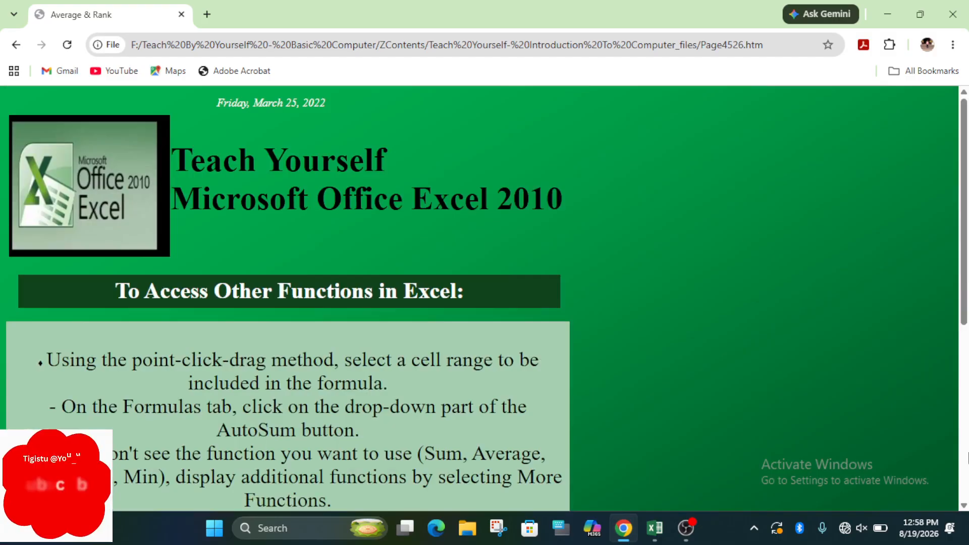
scroll(966, 467, down, 6)
click(486, 441)
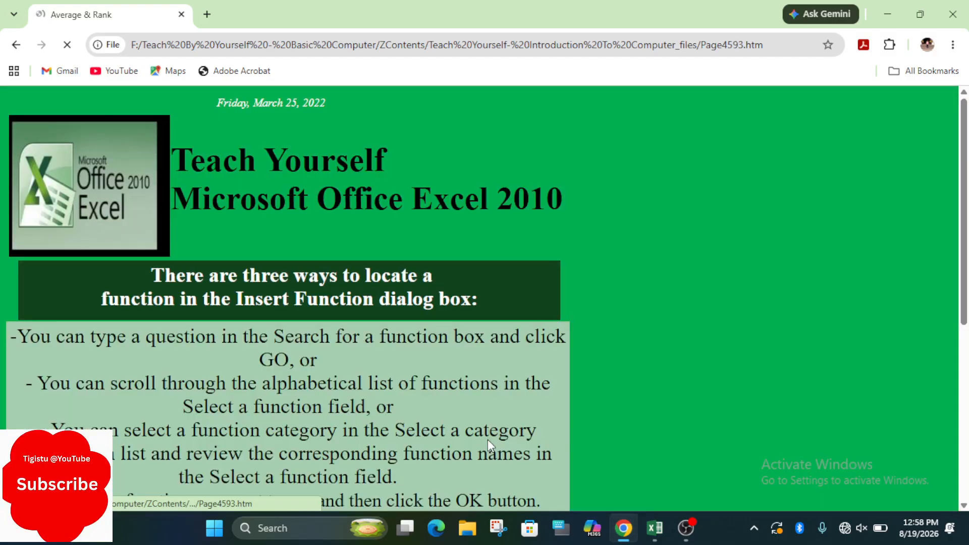
scroll(714, 373, down, 5)
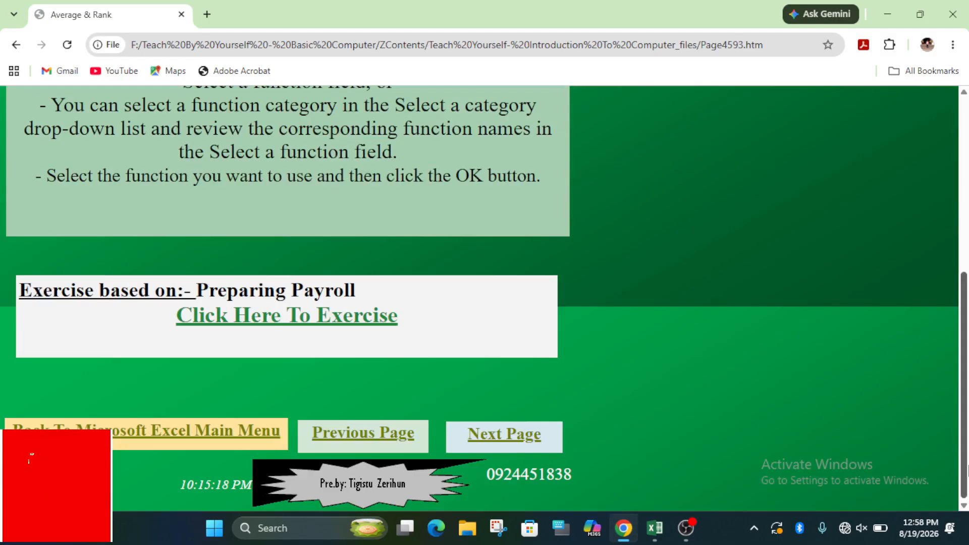
click(504, 440)
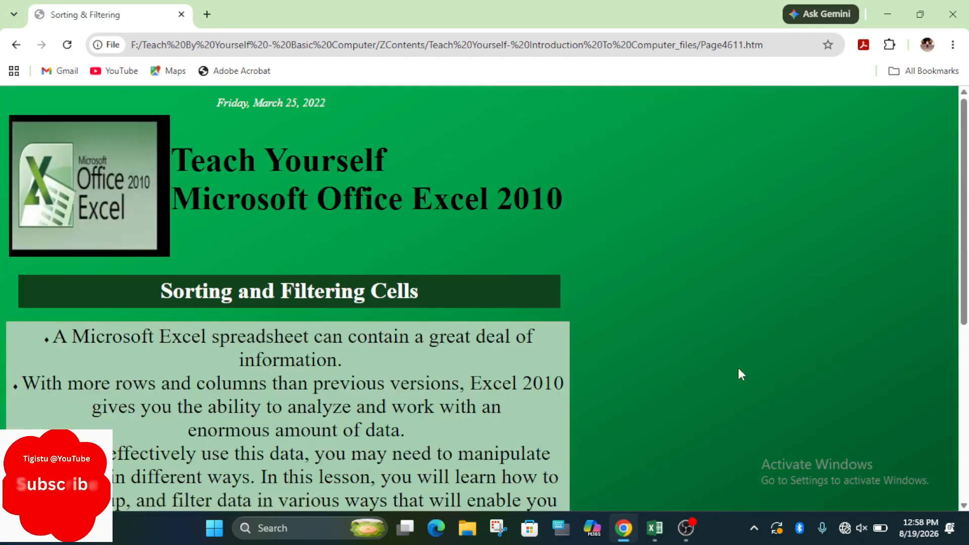
Step: Close the browser with the lesson and select cell I8 in the Excel workbook
click(953, 14)
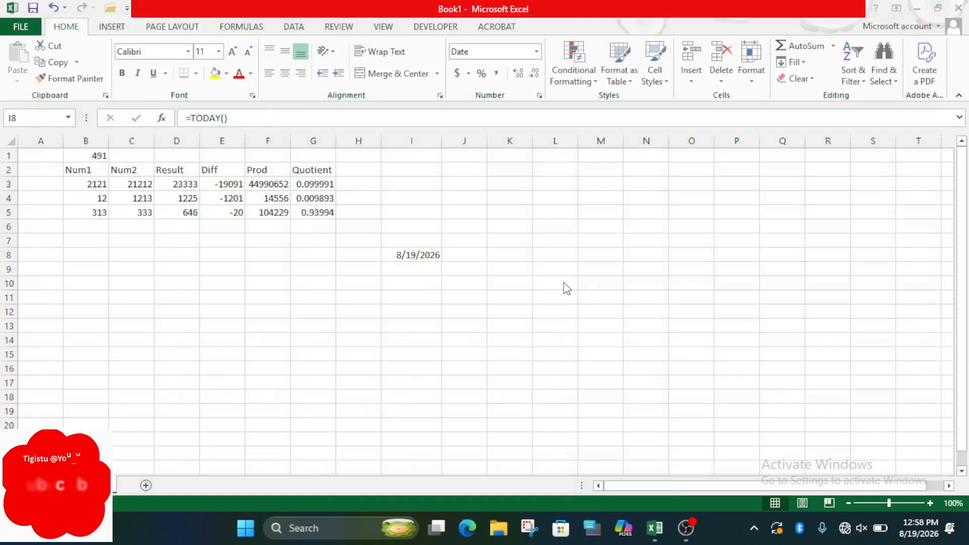
click(438, 255)
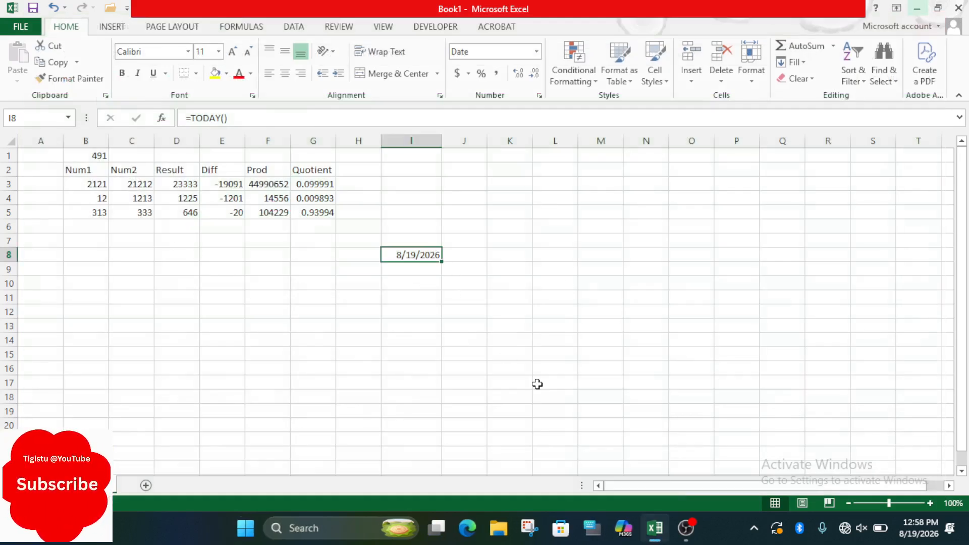
Step: Clear the date formula from cell I8 and add a new worksheet to the workbook
key(Delete)
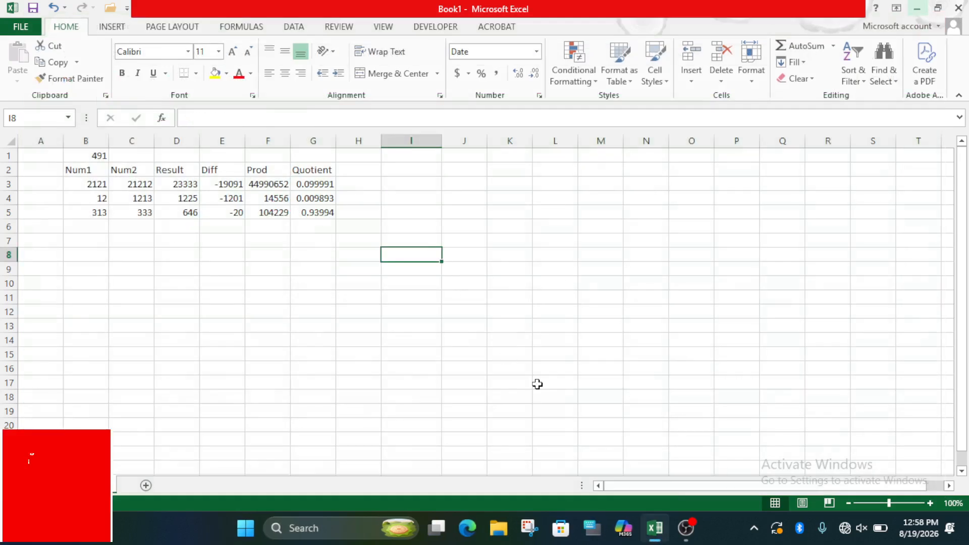
click(306, 271)
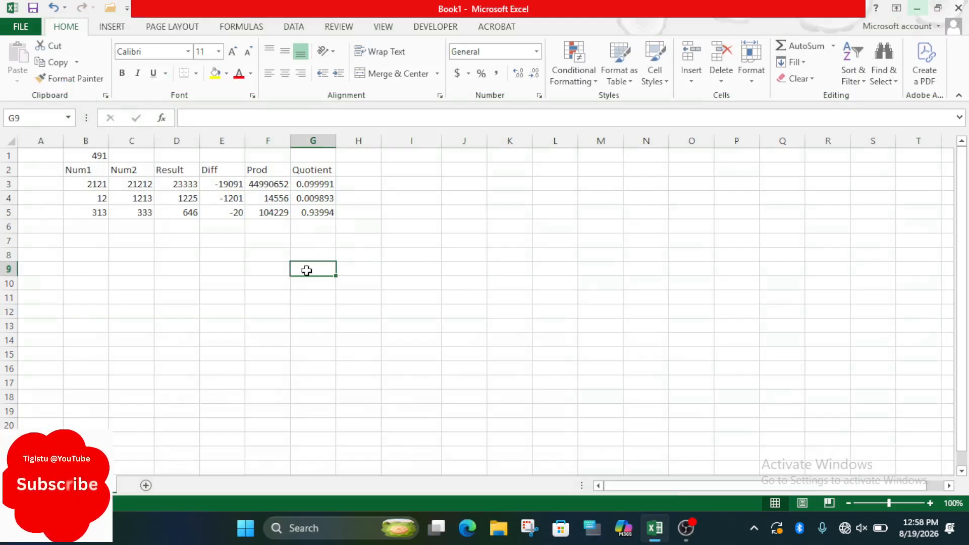
click(146, 487)
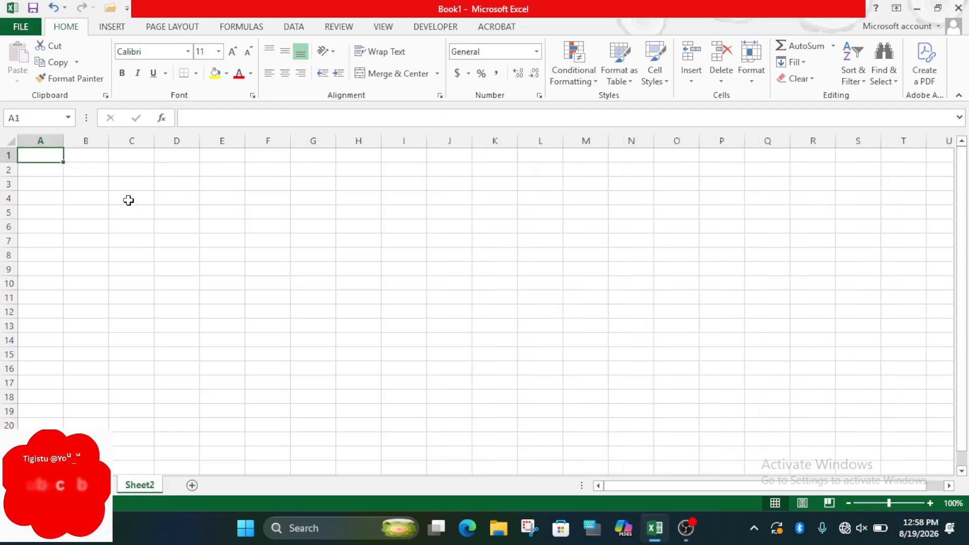
Step: Enter the column headings Name, Eng, Math and IT in cells A1 to D1 of the new sheet
text(Nam,e)
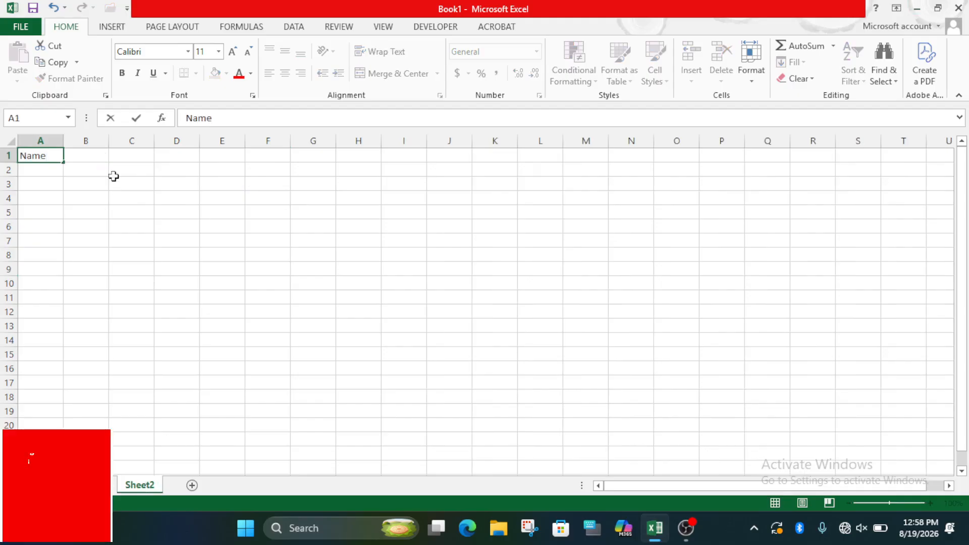
click(102, 154)
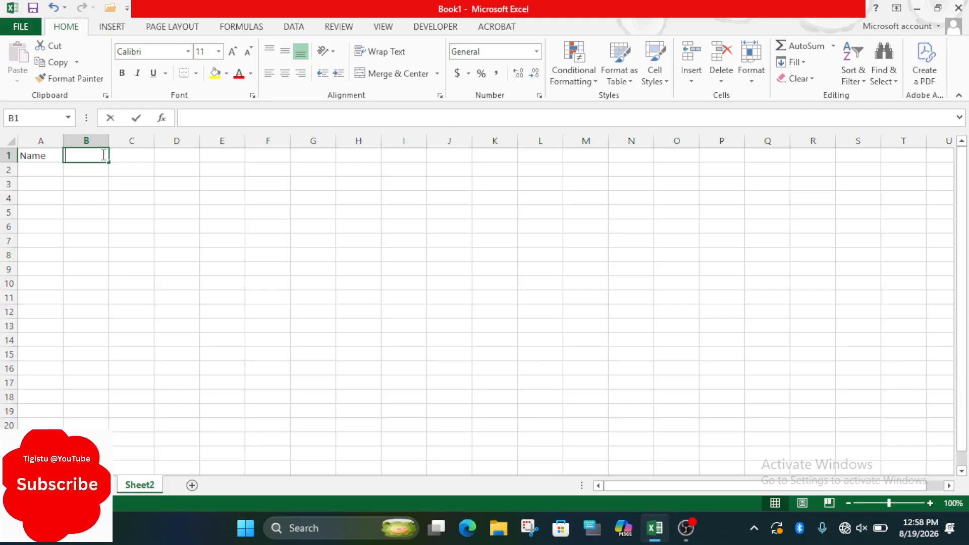
text(Eng)
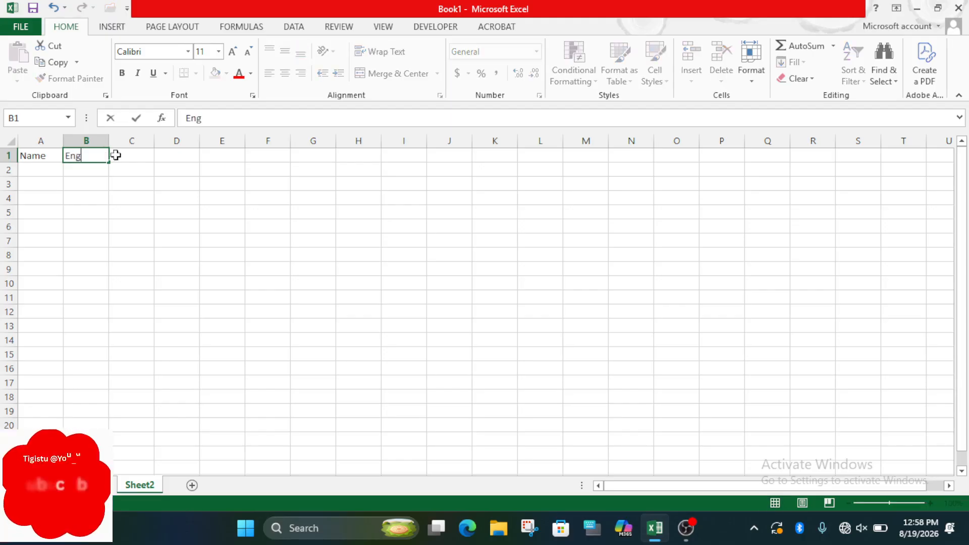
click(122, 154)
text(Math)
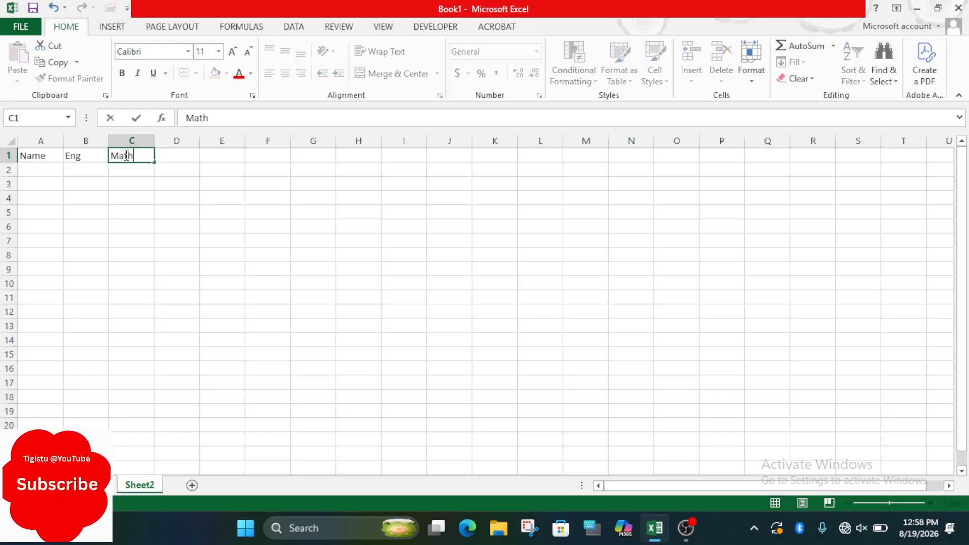
click(174, 158)
text(I)
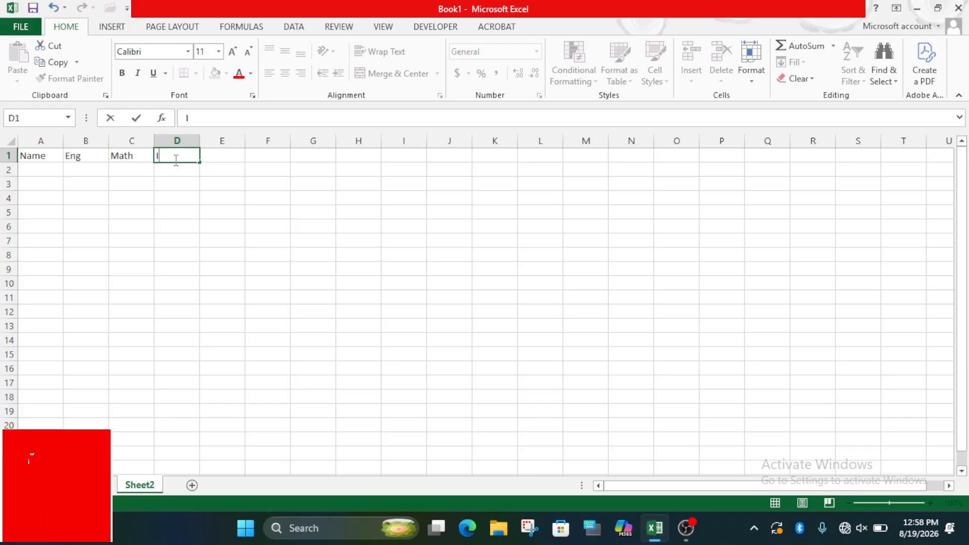
text(T)
Step: Continue the heading row with Che, Sum, Aver and Rank in cells E1 to H1
click(225, 155)
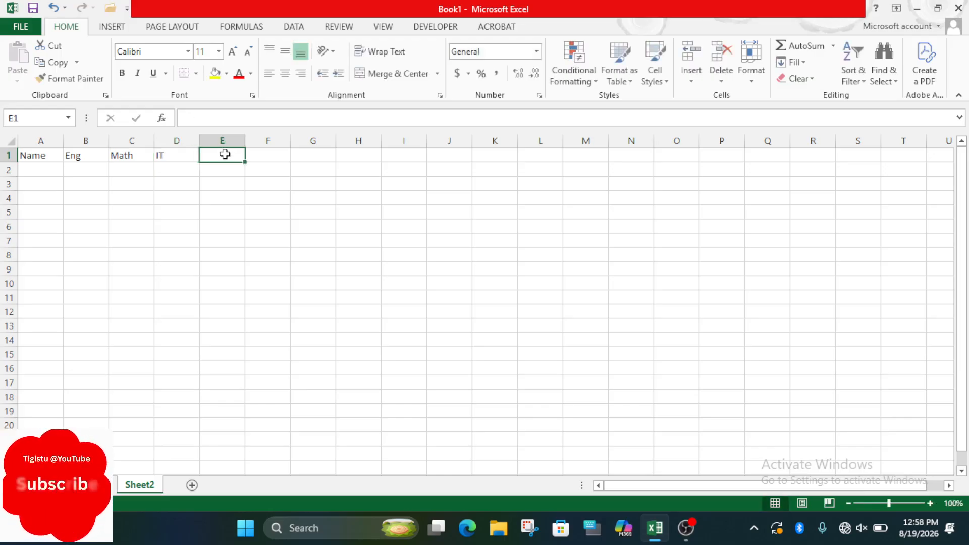
text(Che)
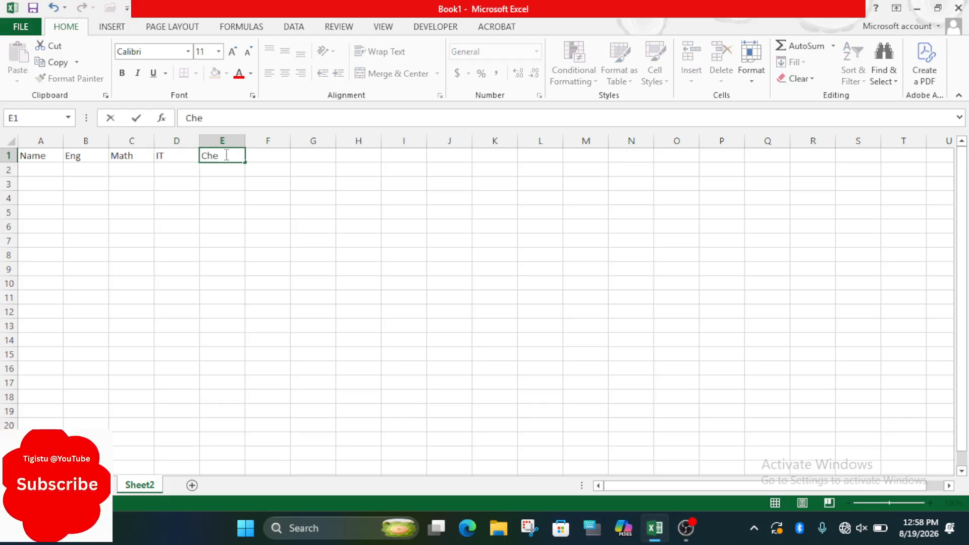
click(282, 155)
text(Sum)
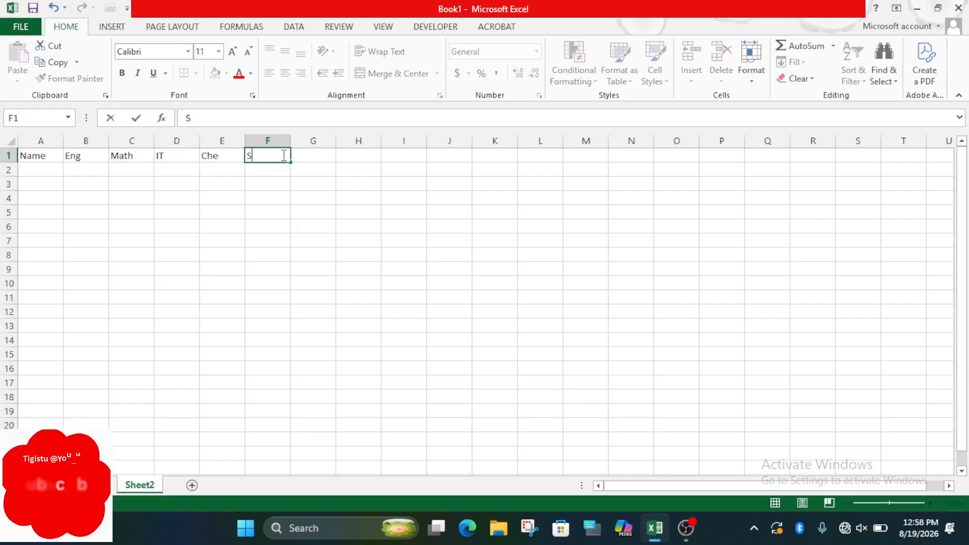
click(312, 155)
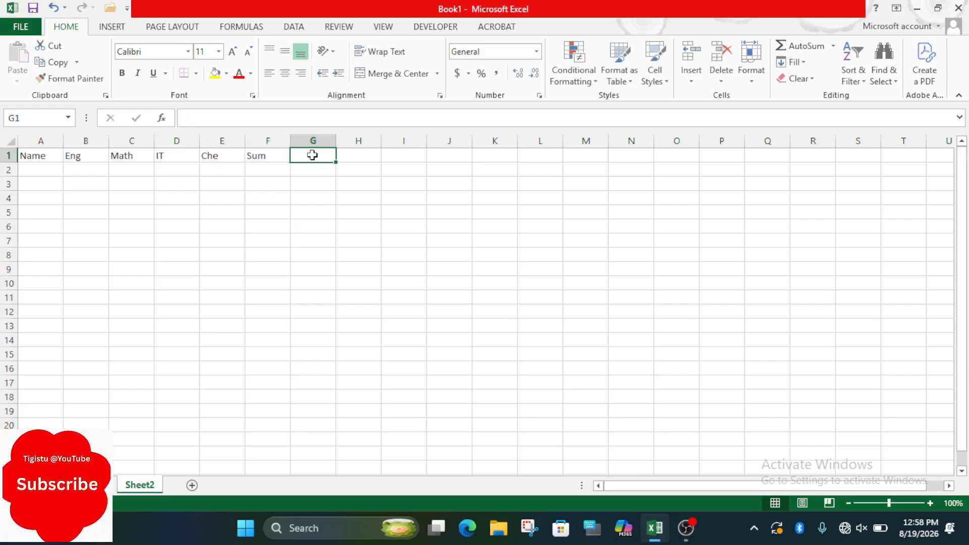
text(AVer)
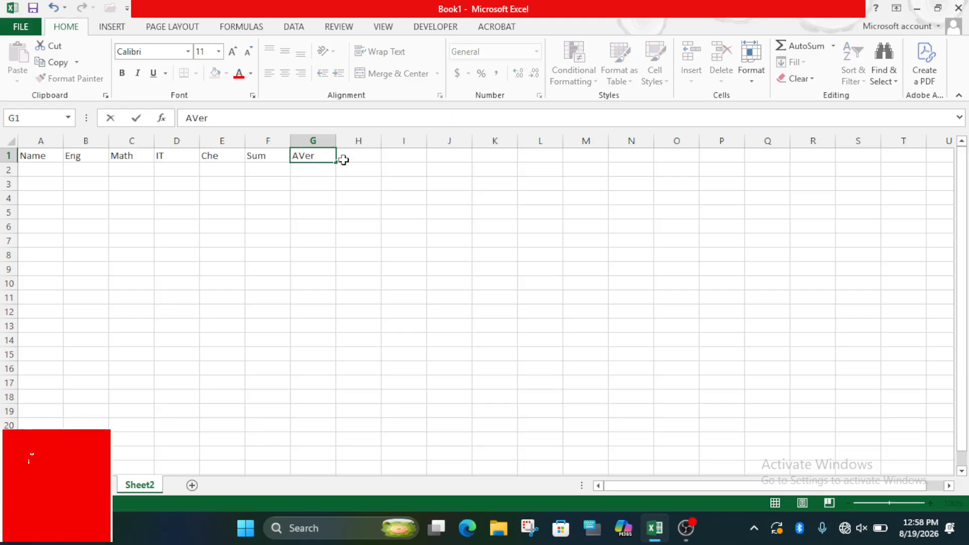
click(356, 155)
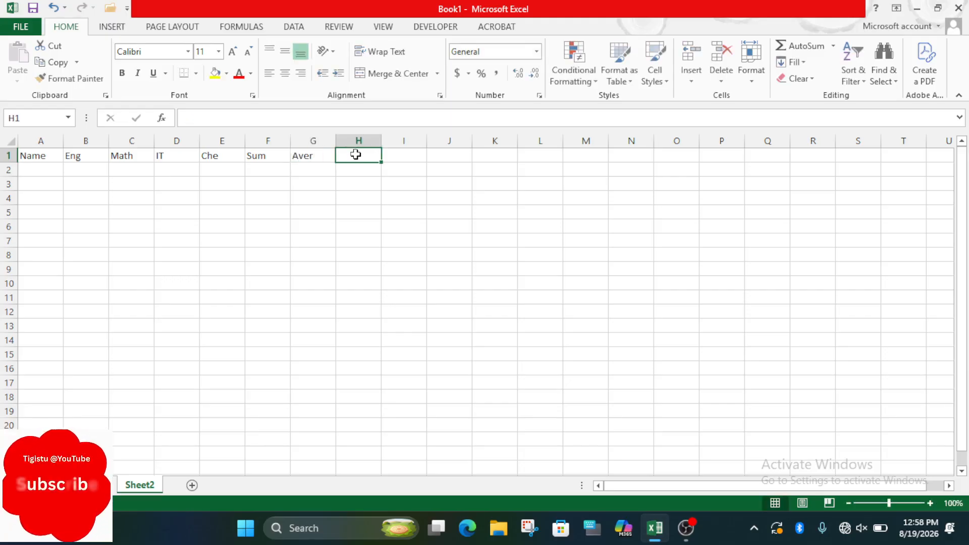
text(Rank)
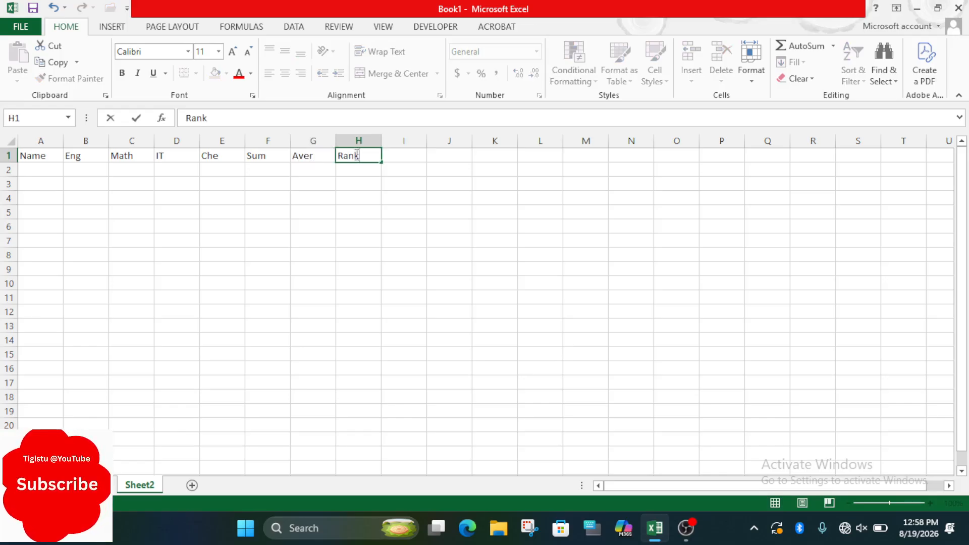
click(29, 161)
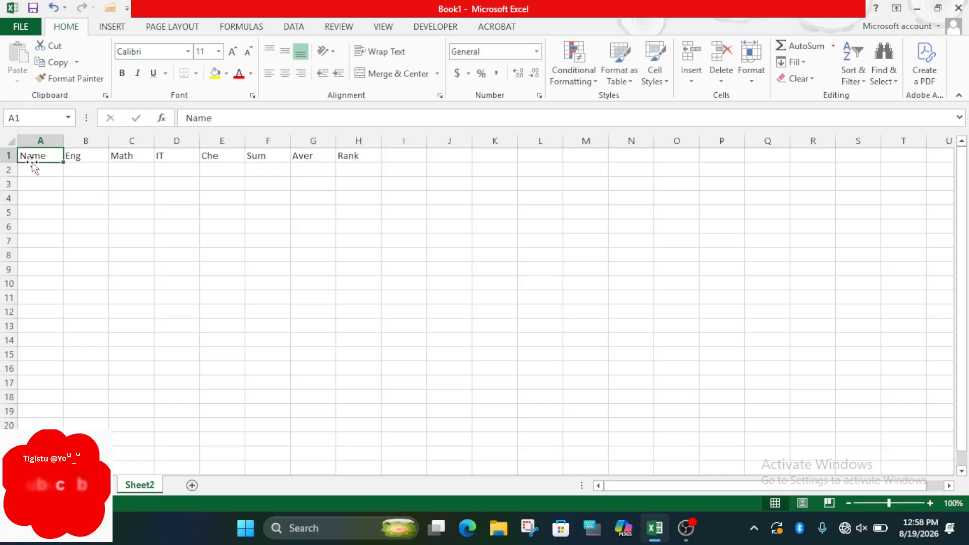
Step: Enter the sample name AA in cell A2 and fill it down through A7
click(30, 171)
text(AA)
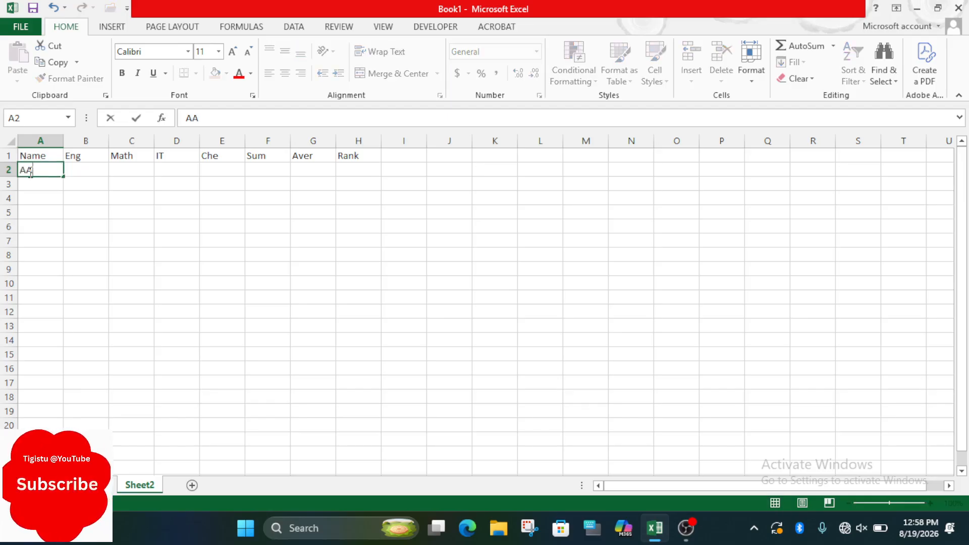
click(64, 180)
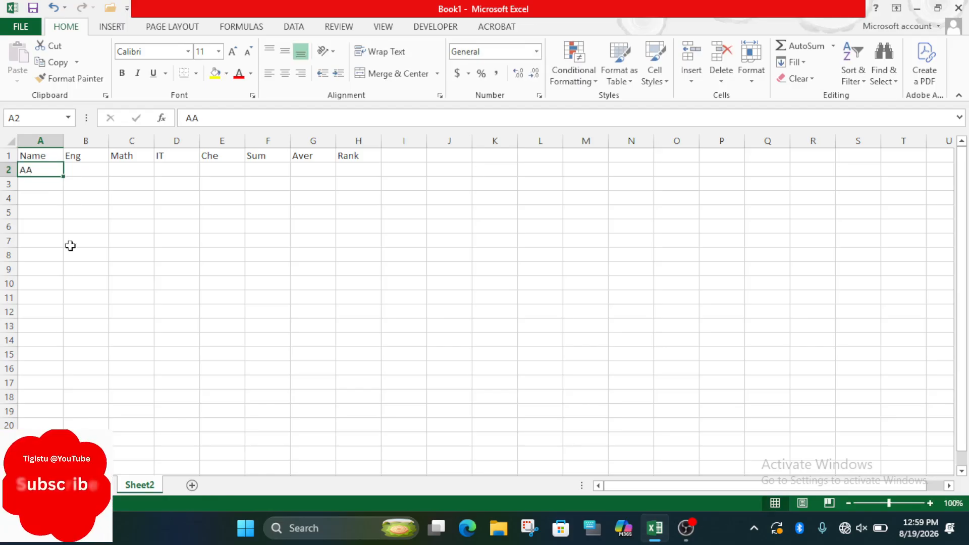
click(46, 189)
click(38, 169)
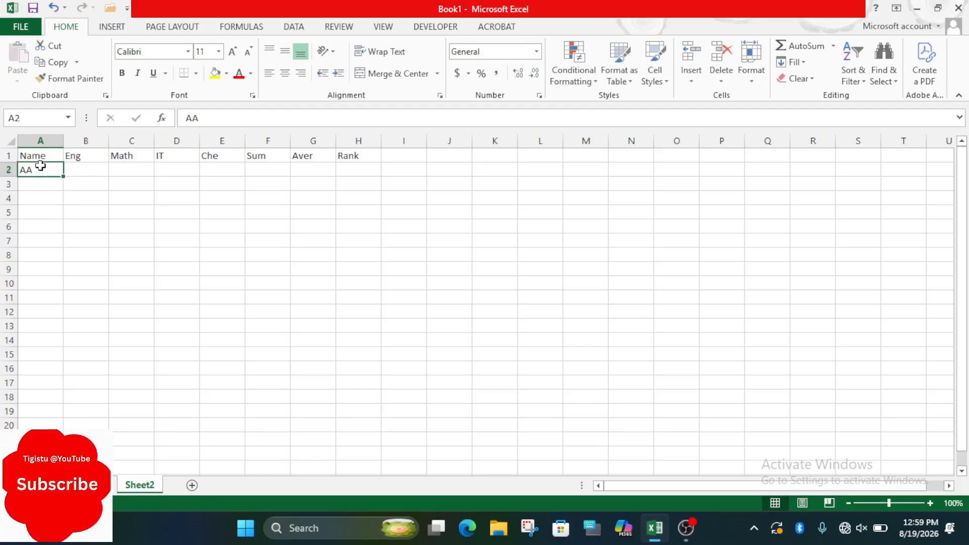
drag(61, 175, 64, 243)
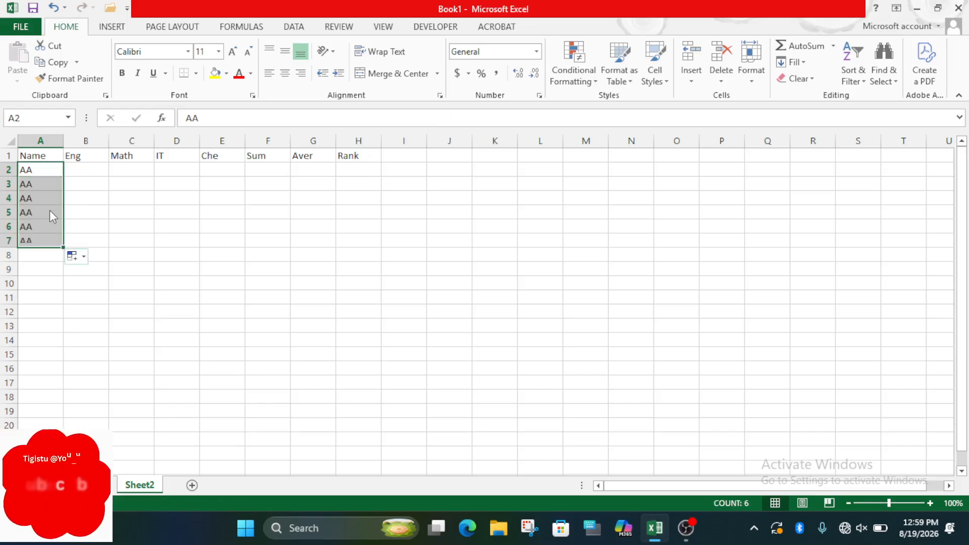
Step: Replace the name in cell A4 with BB and fill it down to A5
click(40, 194)
text(BB)
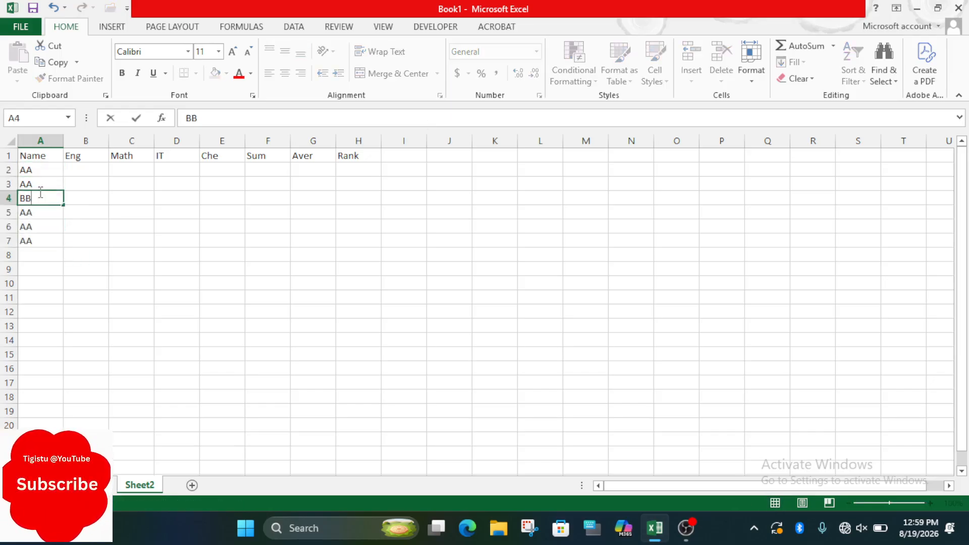
drag(63, 204, 64, 222)
Step: Enter the Eng marks 76, 78, 87, 98, 78 and 78 in cells B2 to B7
click(71, 170)
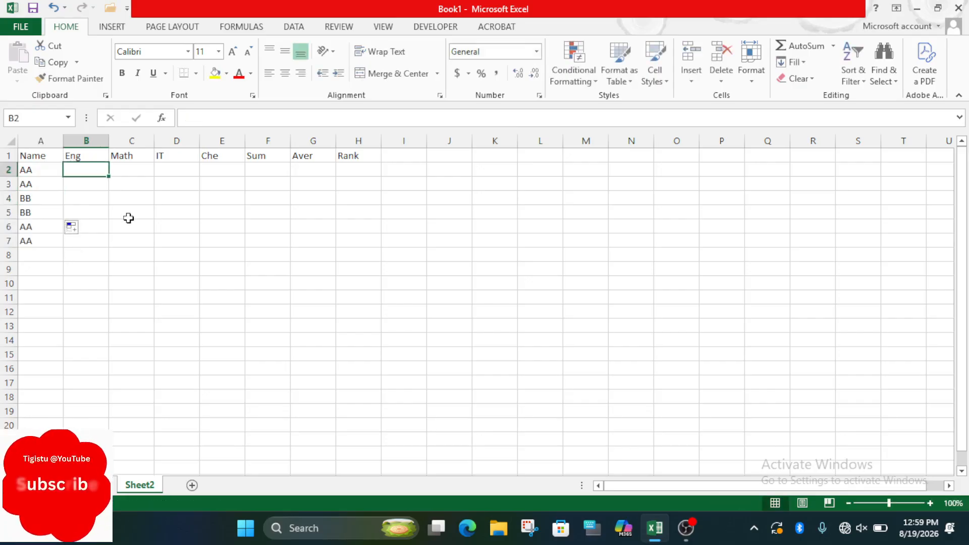
text(76)
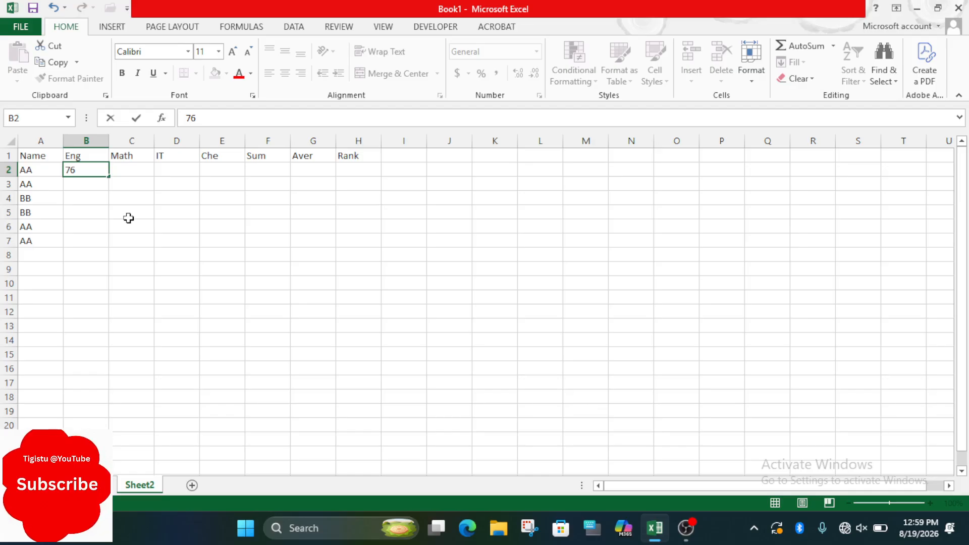
click(93, 182)
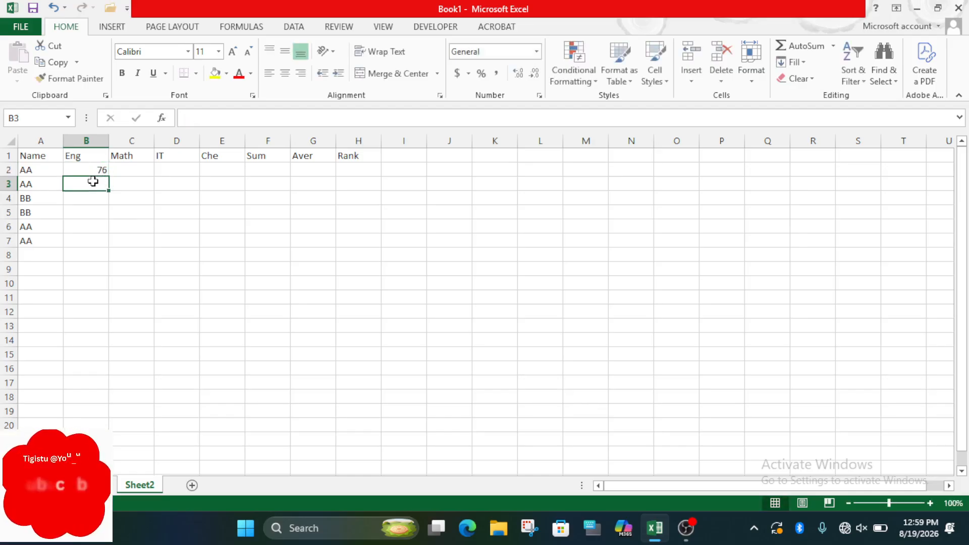
text(78)
click(90, 197)
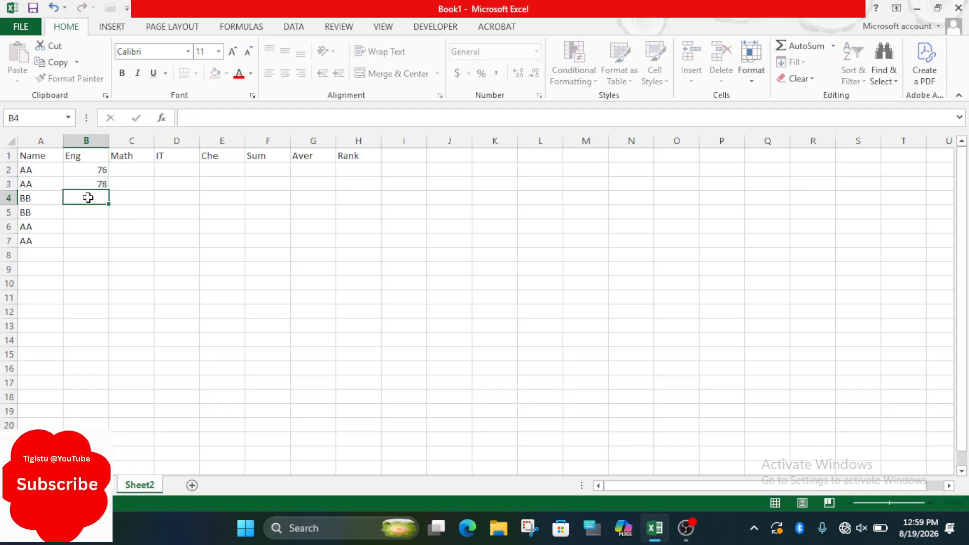
text(87)
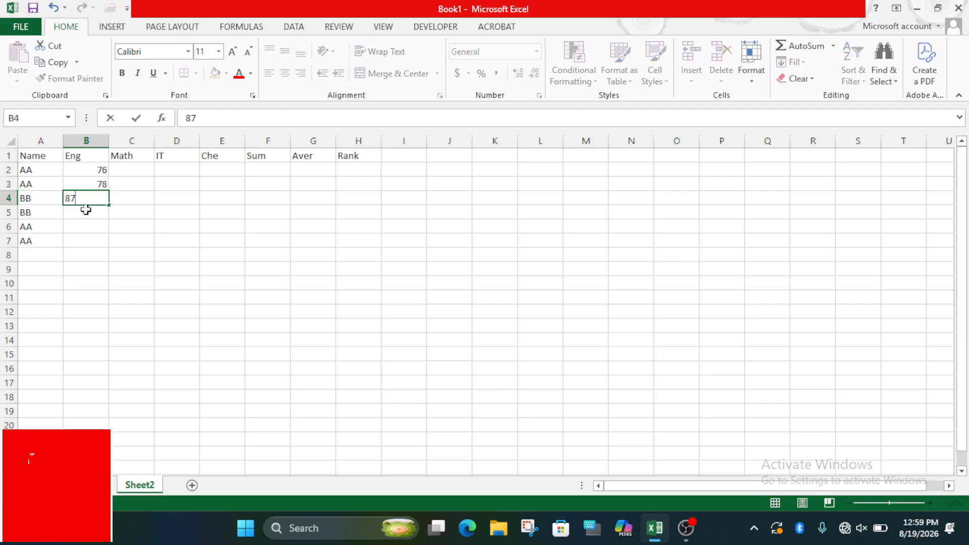
click(86, 211)
text(98)
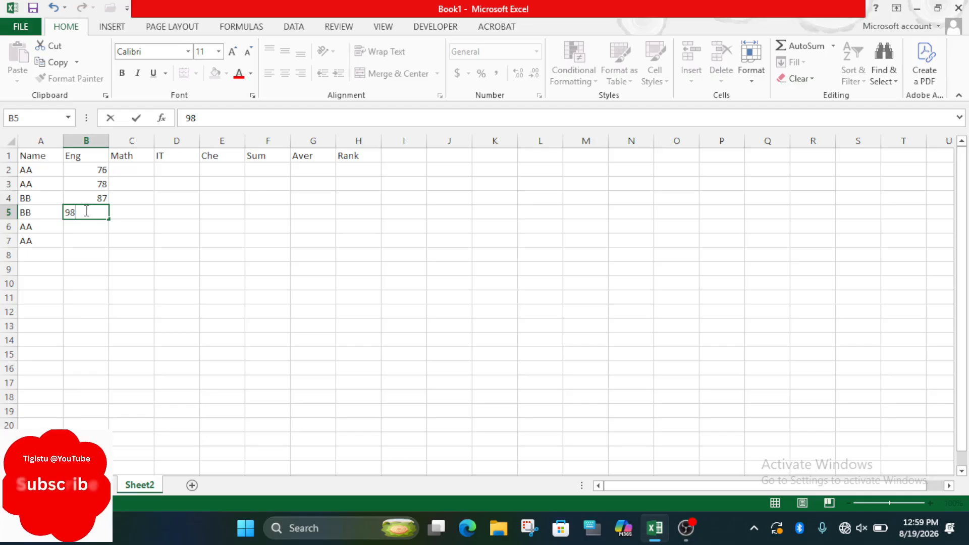
click(87, 226)
text(78)
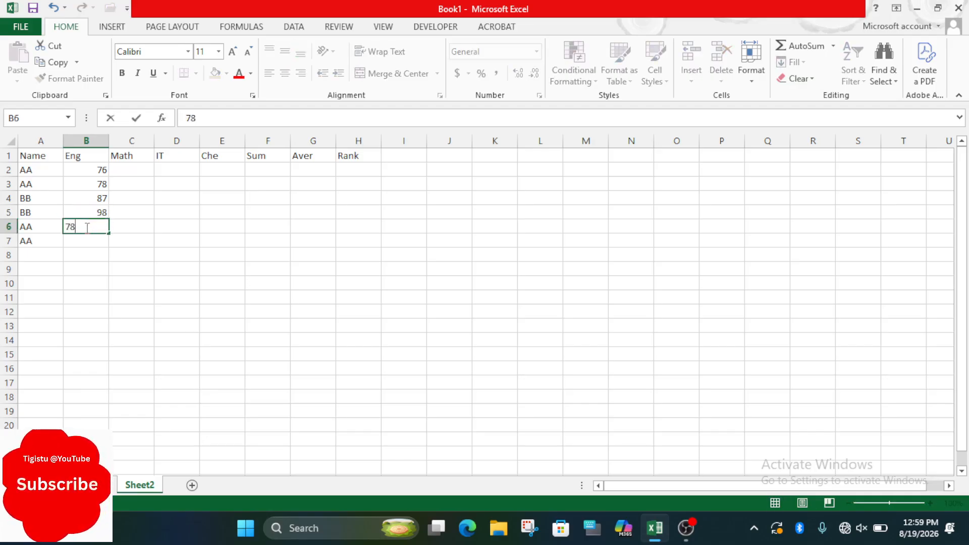
click(79, 240)
text(7)
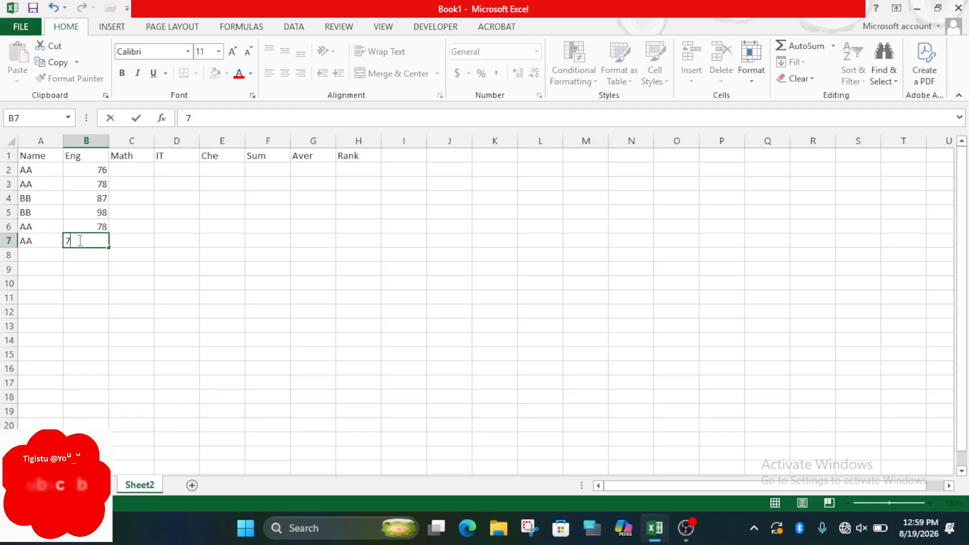
text(8)
Step: Enter the Math marks 89, 90, 78, 89, 87 and 98 in cells C2 to C7
click(125, 171)
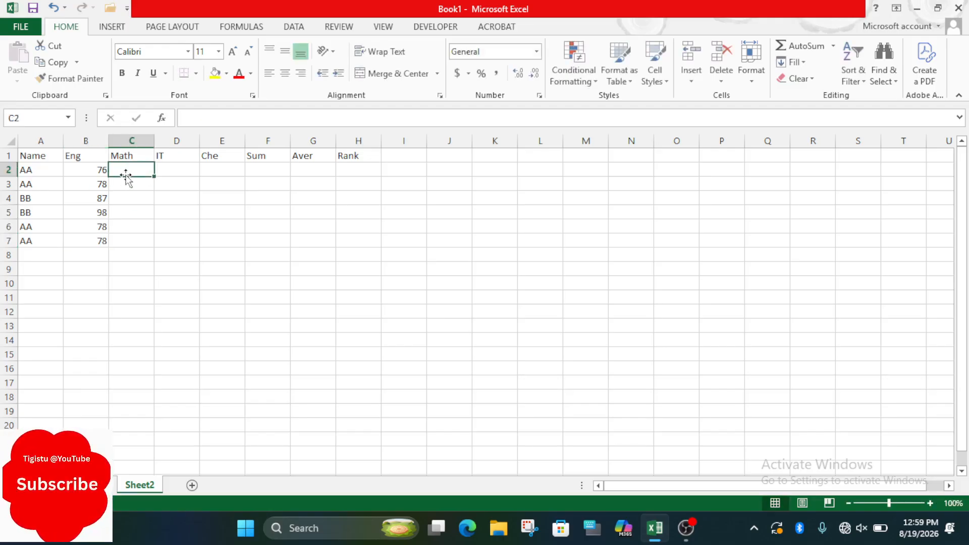
text(89)
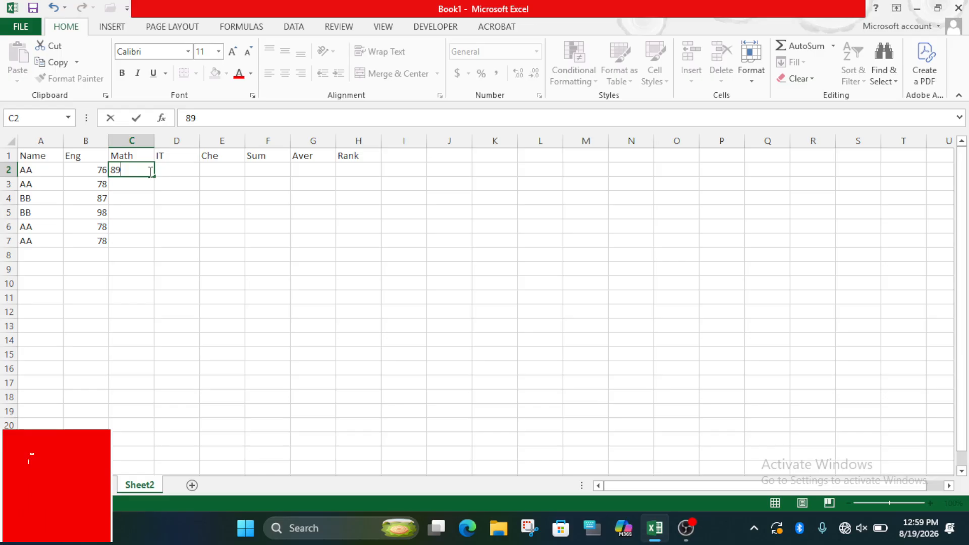
click(142, 187)
text(90)
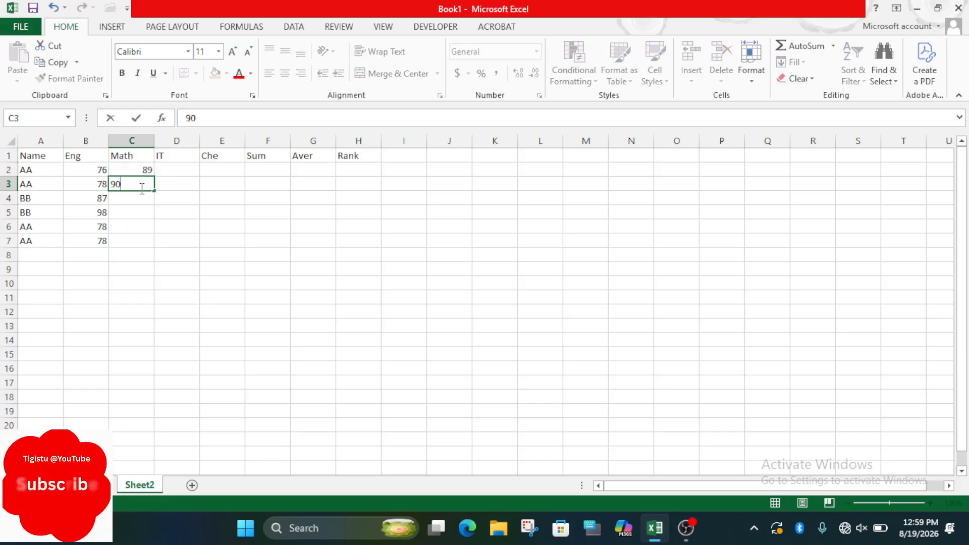
click(135, 198)
text(7)
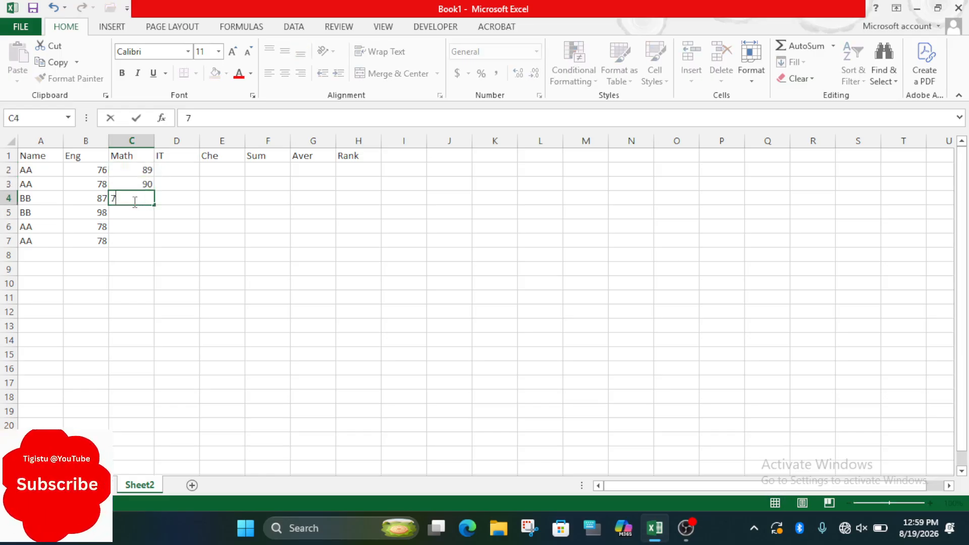
text(8)
click(128, 213)
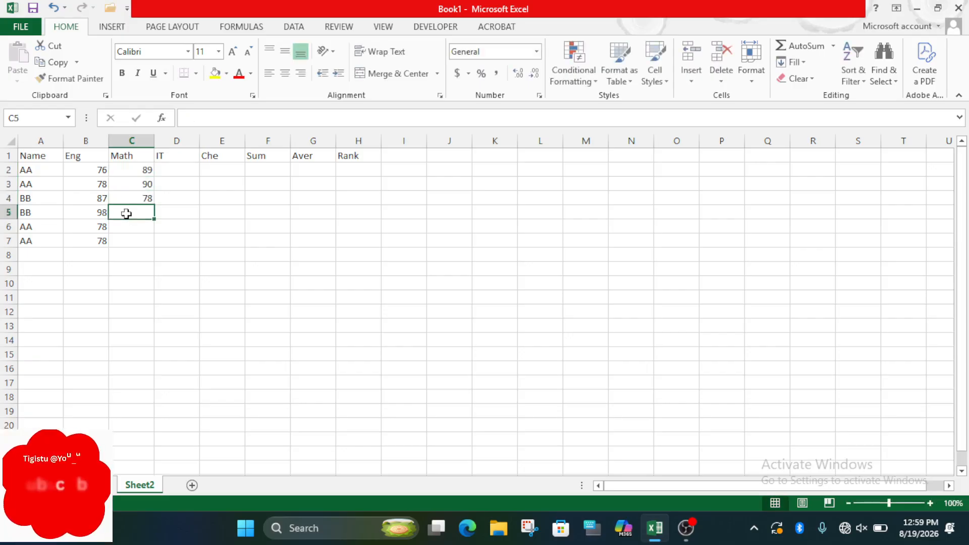
text(89)
click(124, 227)
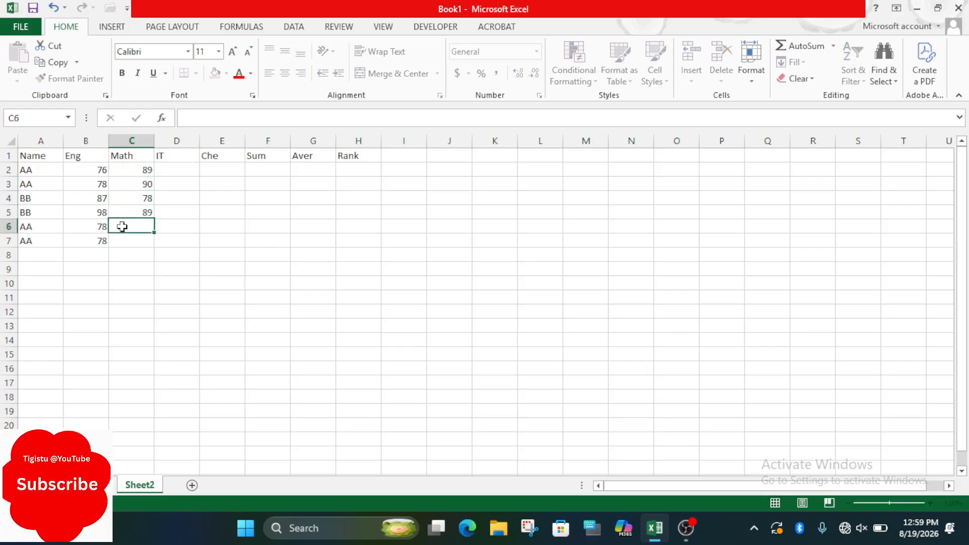
text(87)
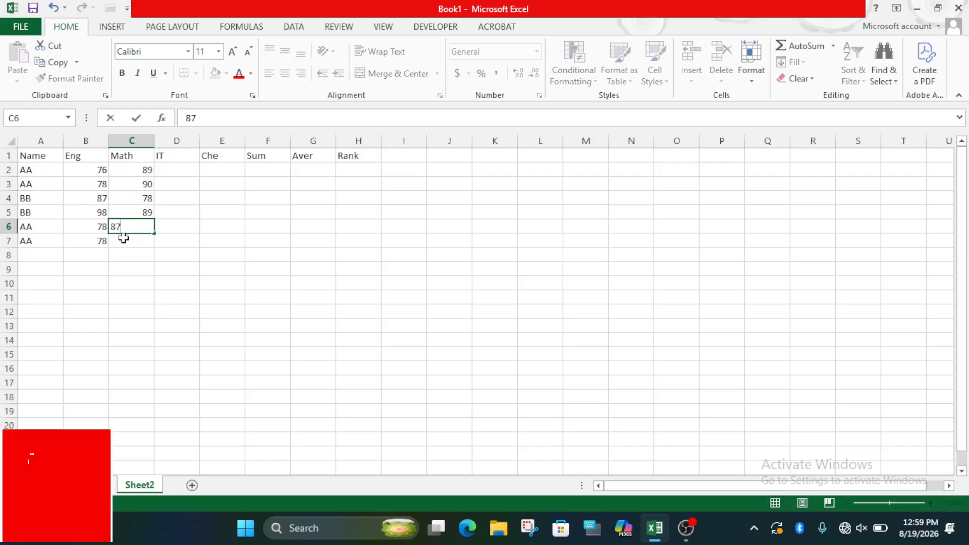
click(124, 238)
text(98)
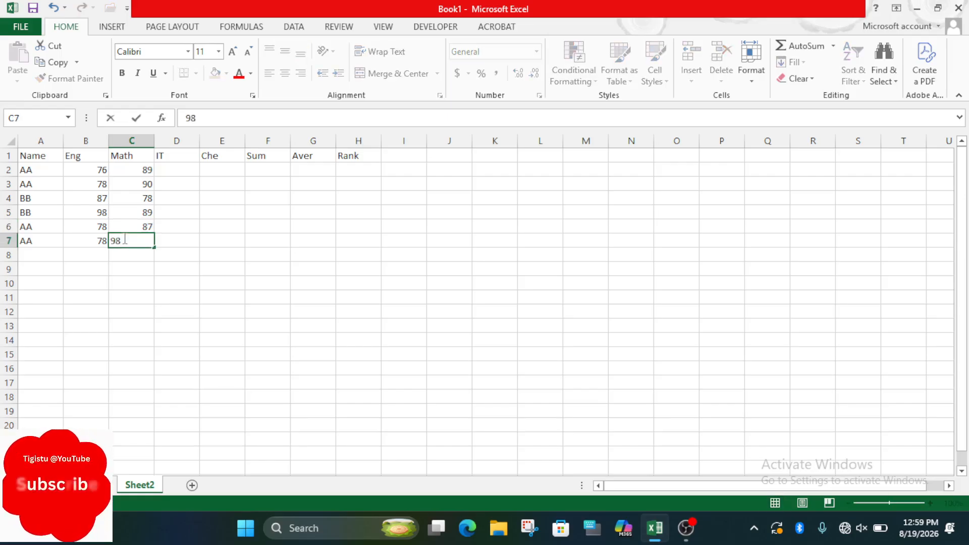
Step: Enter the IT marks 98, 87, 78, 98, 98 and 98 in cells D2 to D7
click(172, 171)
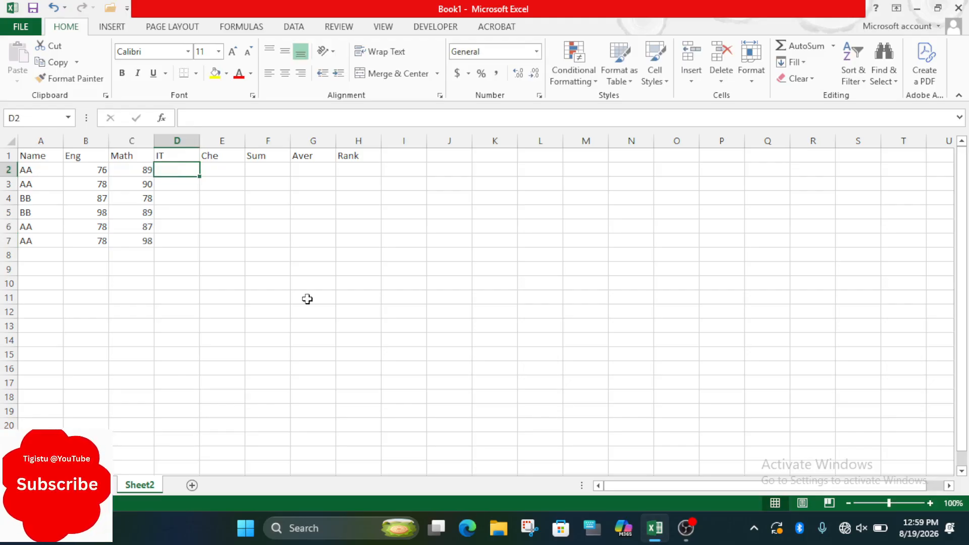
text(98)
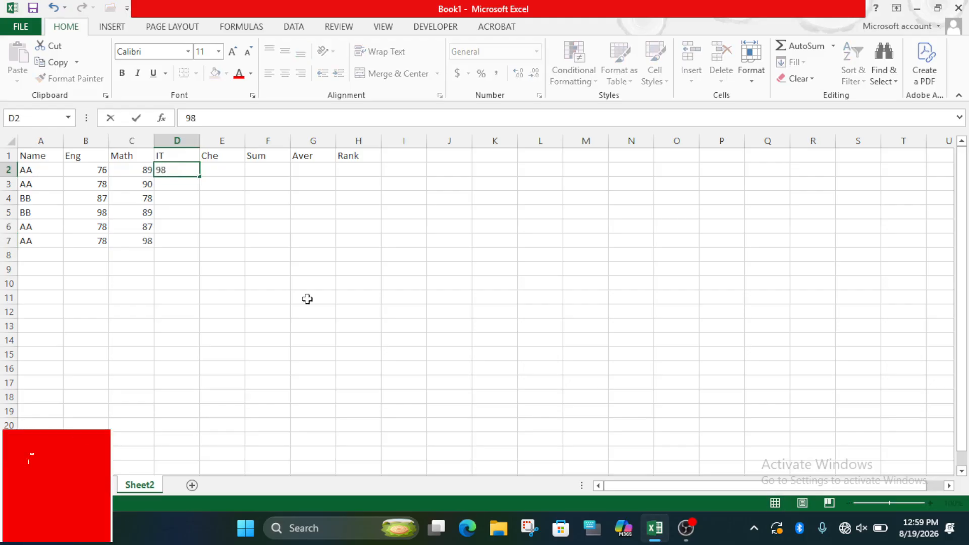
click(183, 183)
text(87)
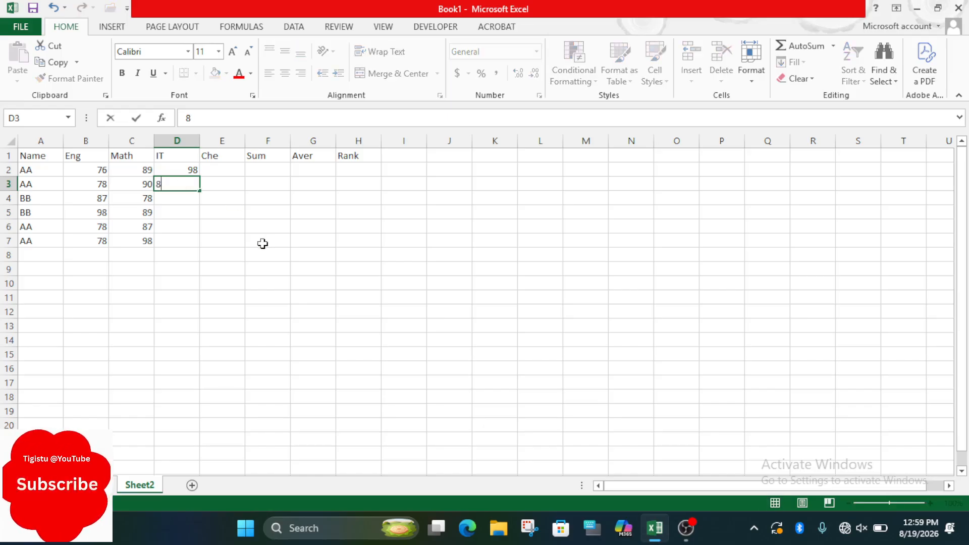
click(188, 199)
text(78)
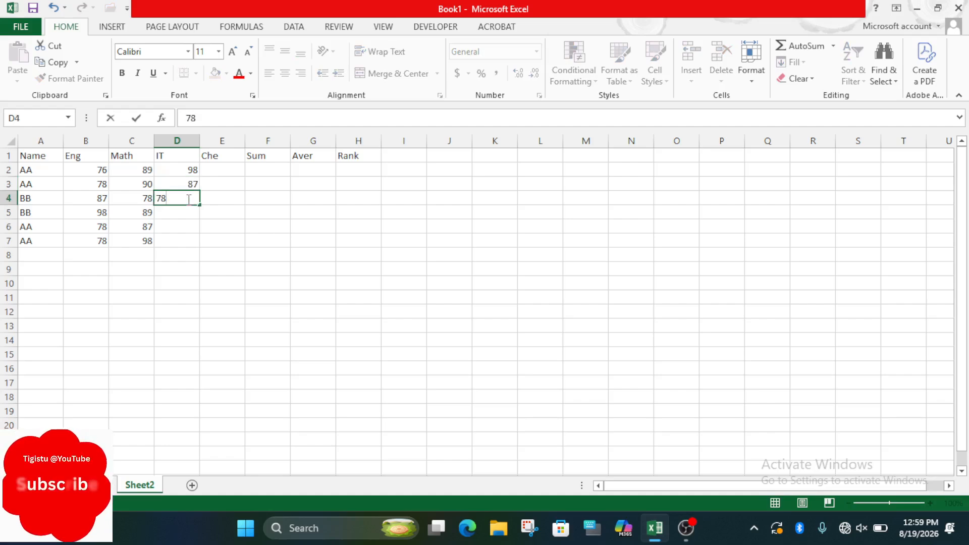
click(174, 212)
text(98)
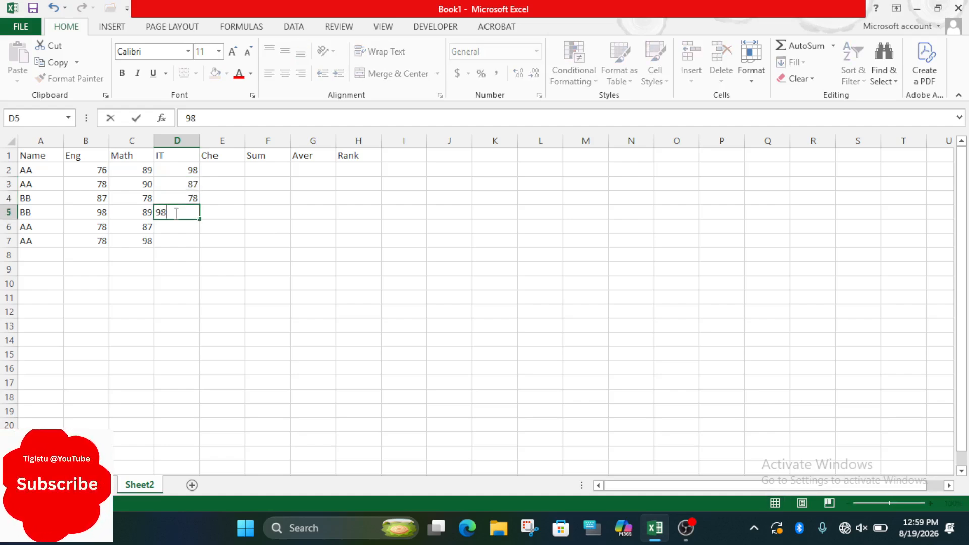
click(176, 226)
text(98)
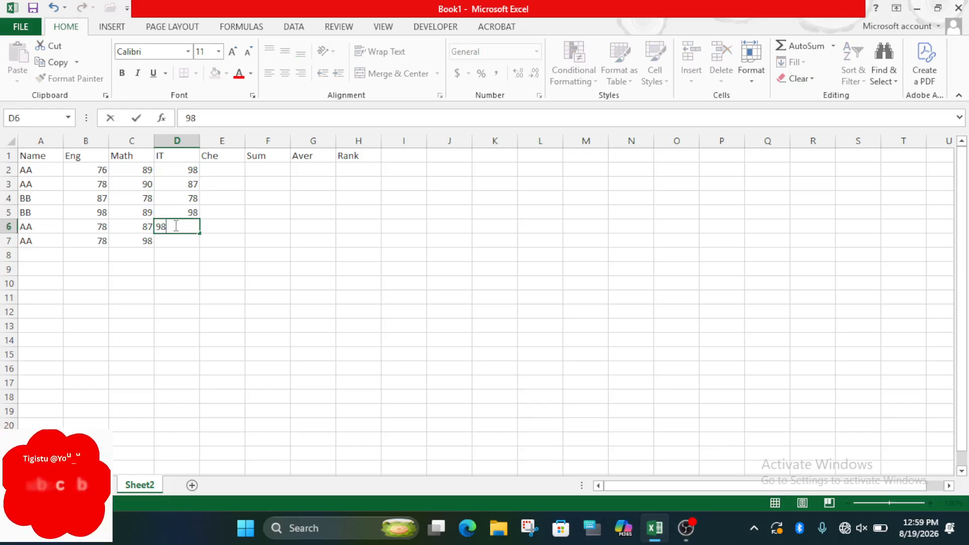
click(174, 239)
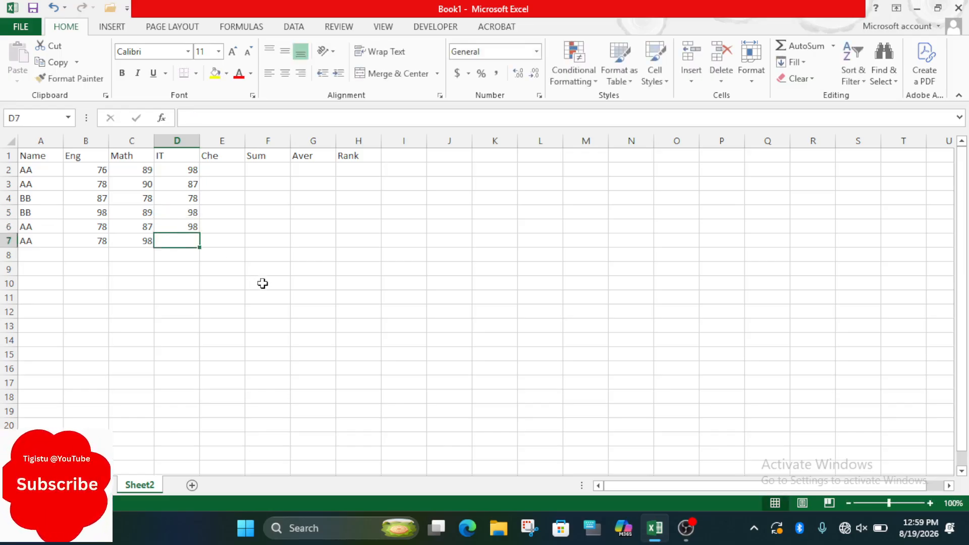
text(98)
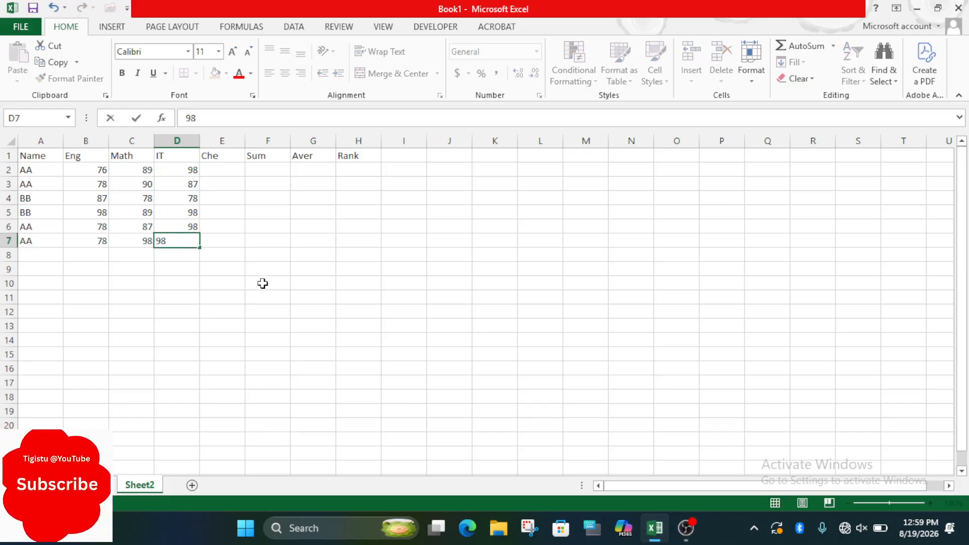
Step: Start the Che marks by entering 98 in cell E2
click(217, 169)
text(98)
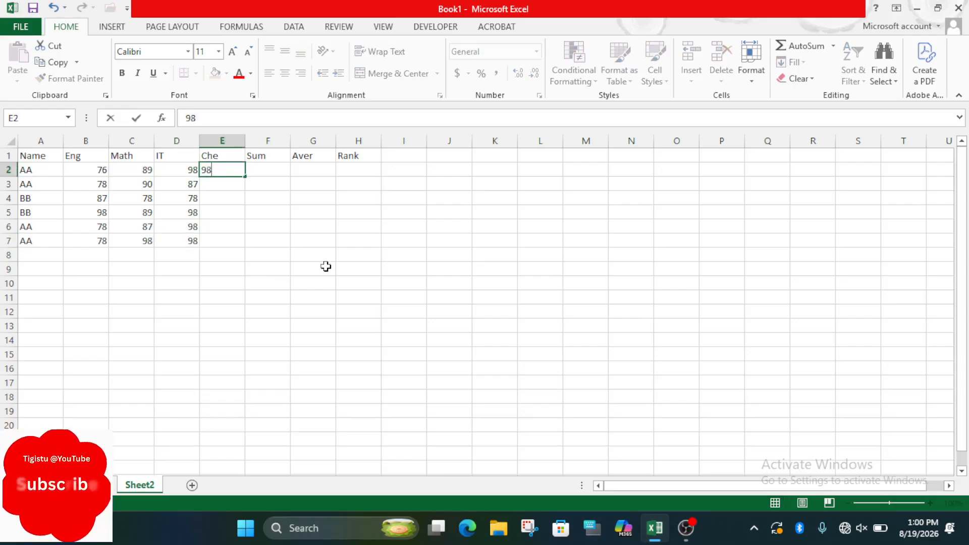